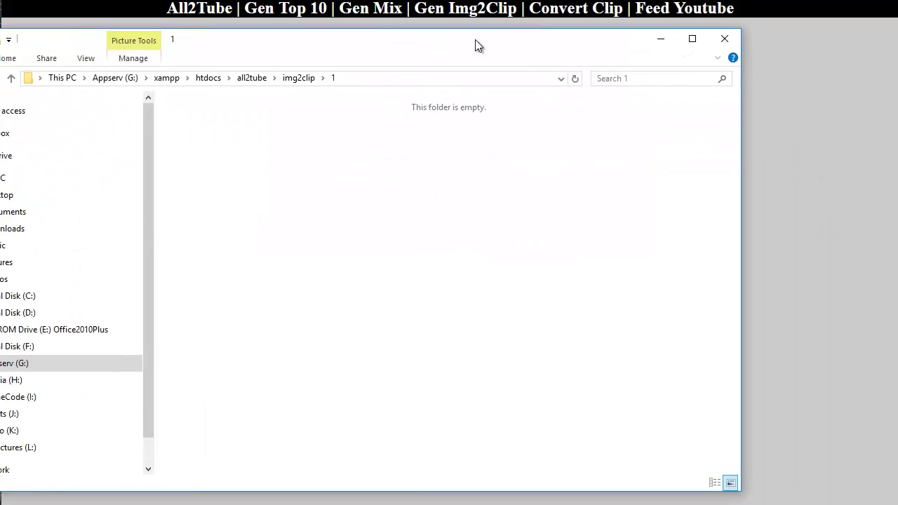
Step: Open the audio folder inside all2tube and review its MP3 files
drag(476, 44, 569, 28)
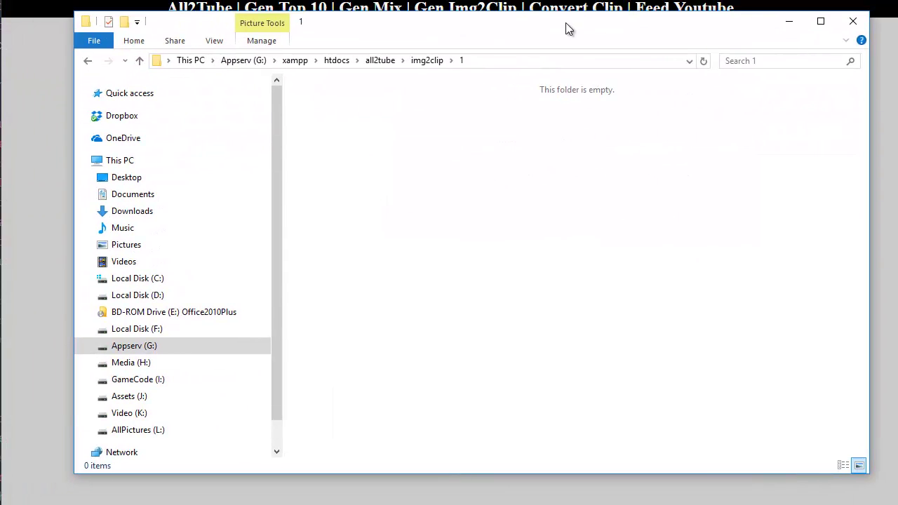
click(383, 60)
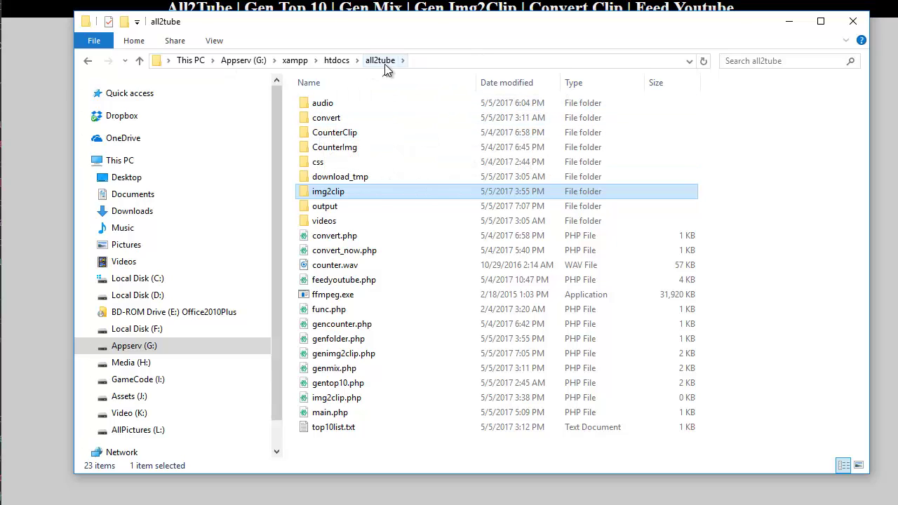
click(361, 103)
double_click(324, 109)
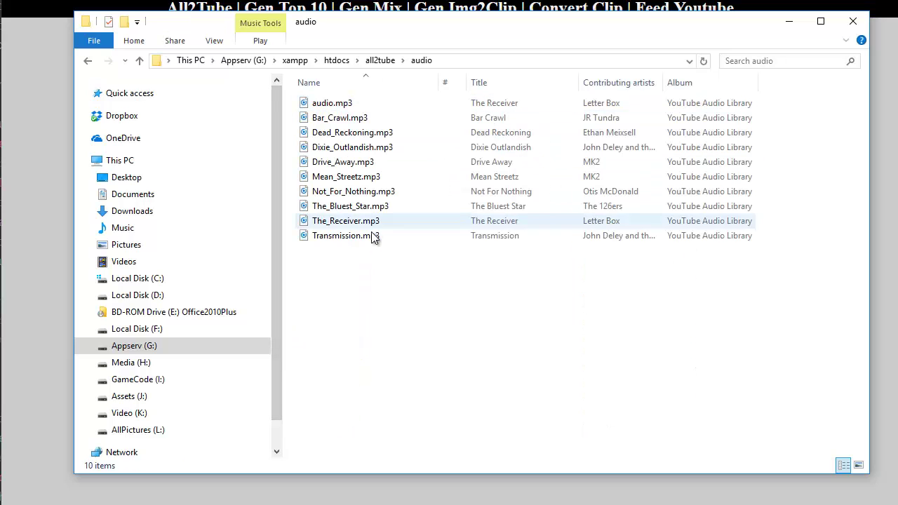
drag(369, 271, 325, 87)
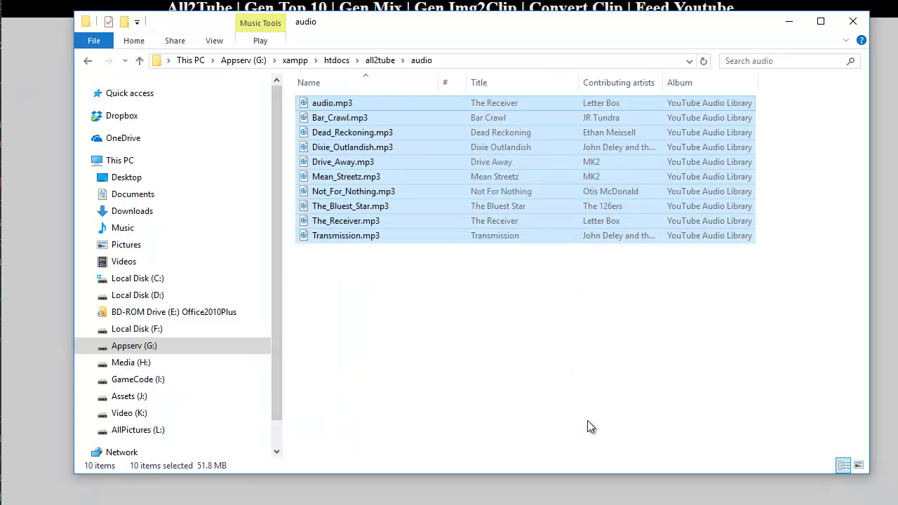
click(493, 354)
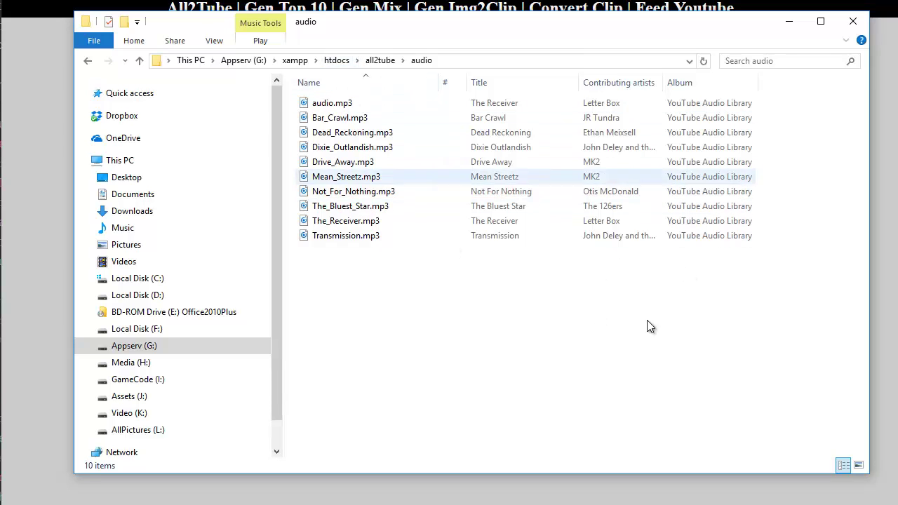
mouse_move(396, 192)
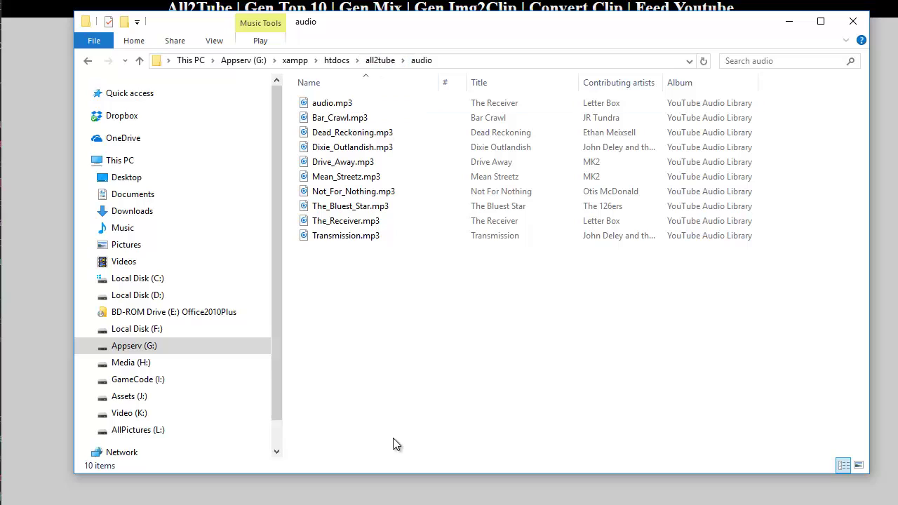
Step: Return to all2tube, open the img2clip folder and look through its numbered subfolders
click(385, 61)
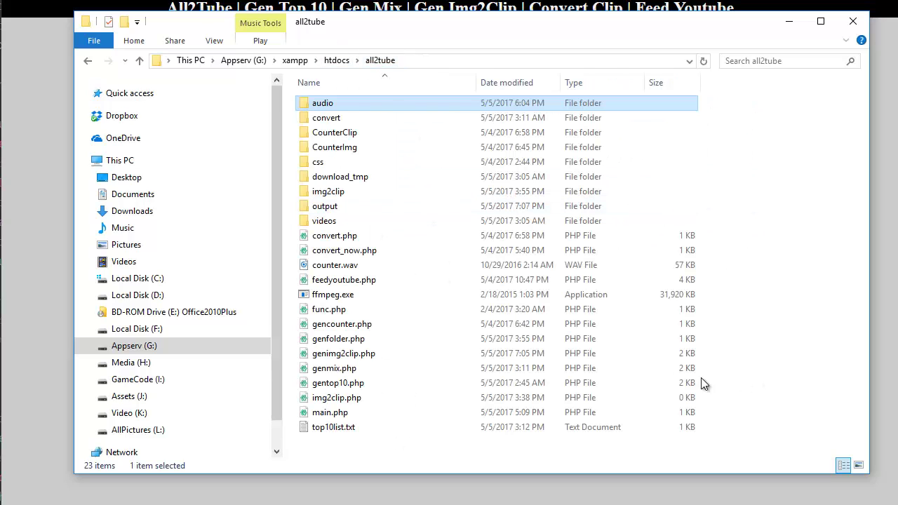
click(352, 192)
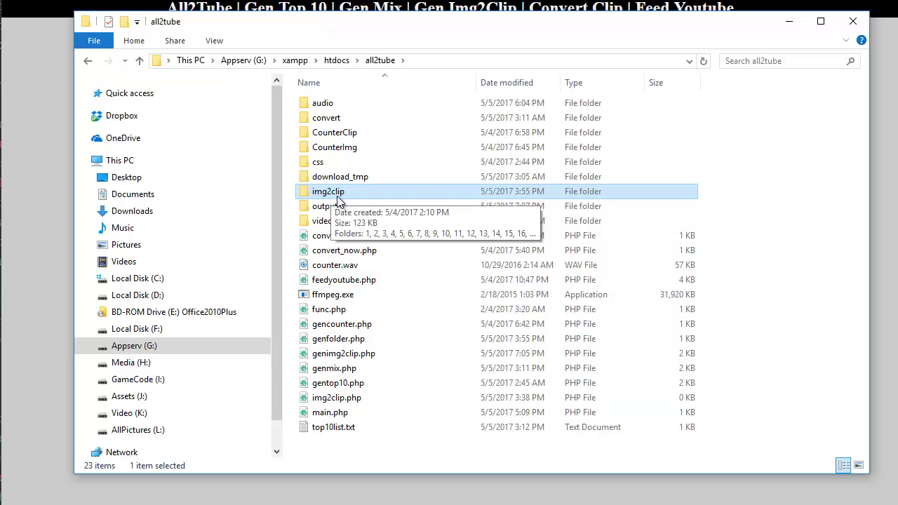
double_click(332, 193)
scroll(378, 319, down, 8)
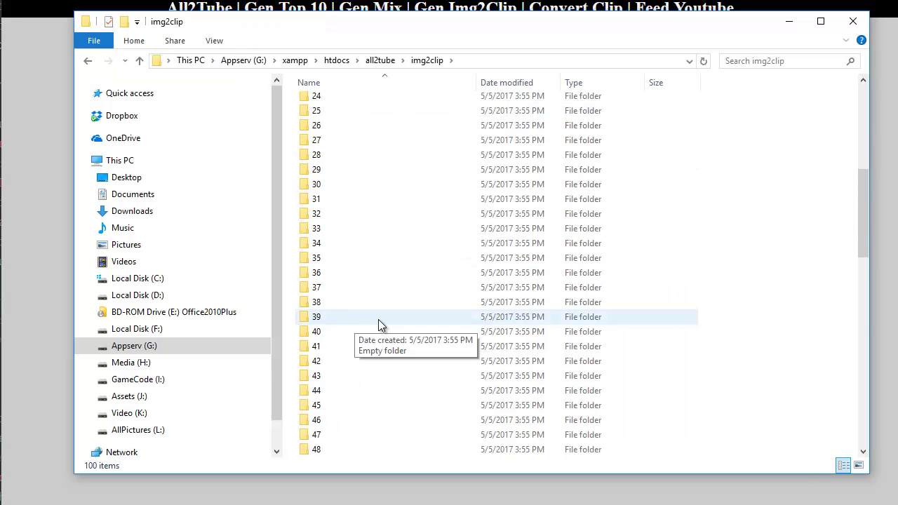
scroll(378, 325, down, 18)
scroll(392, 307, up, 7)
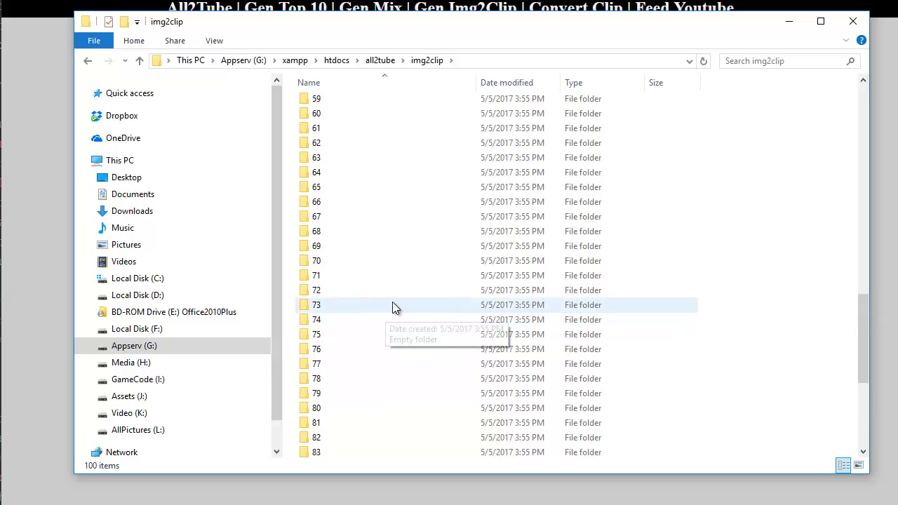
scroll(392, 306, up, 19)
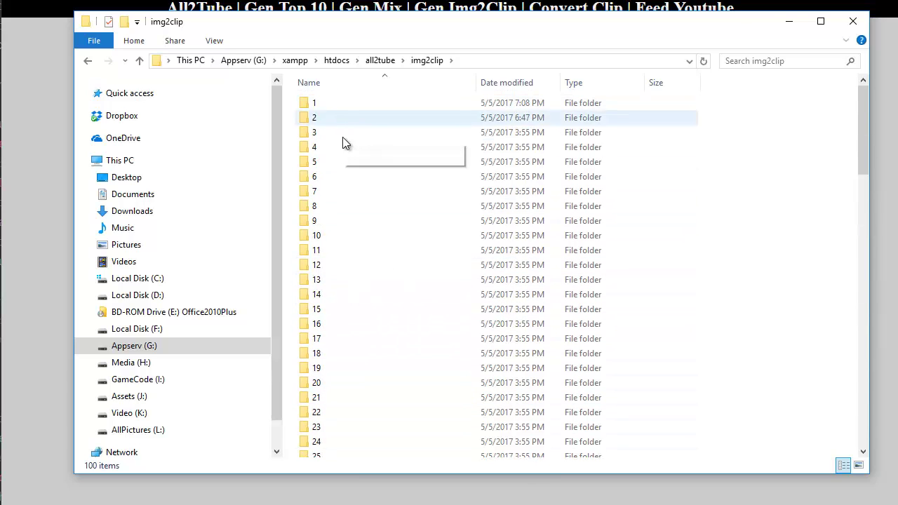
Step: On the Gen Image 2 Clip page in the browser, enter the sample keywords aaa, sss, fff and sss on separate lines
click(56, 96)
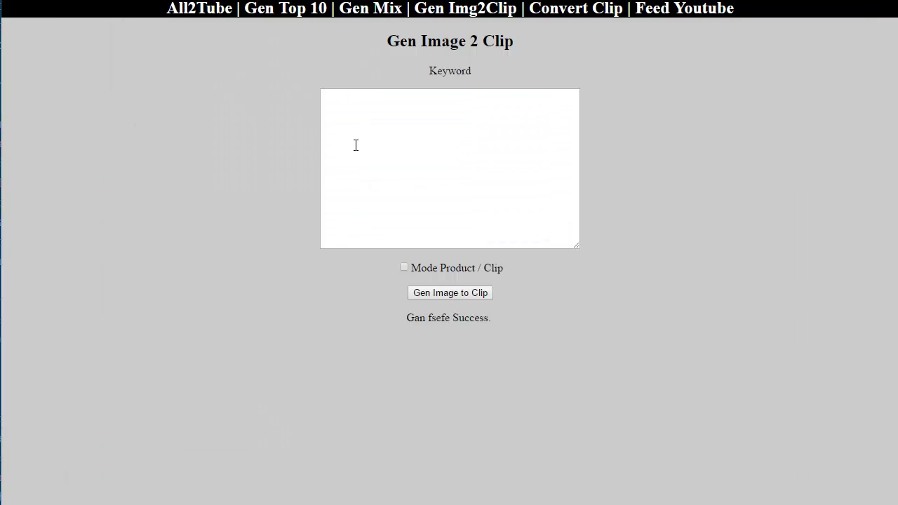
click(453, 193)
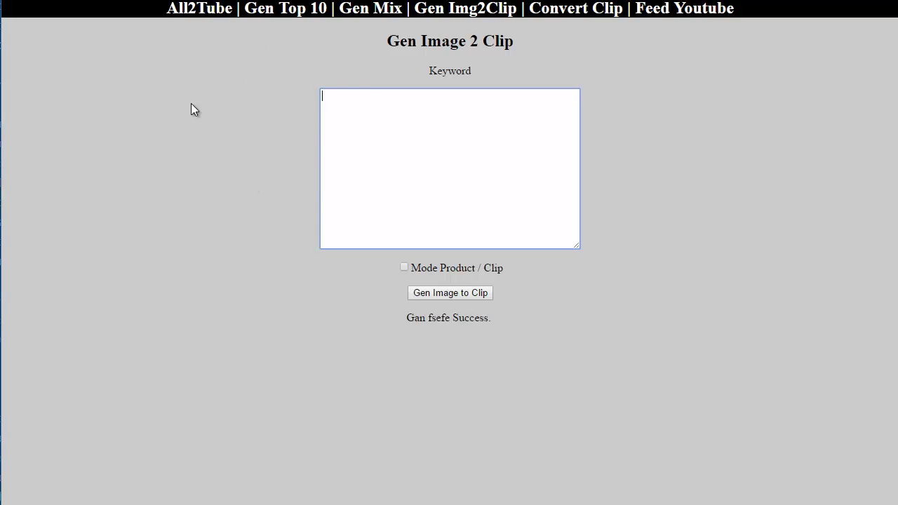
text(aaa)
key(Return)
text(sss)
key(Return)
text(fff)
key(Return)
text(sss)
Step: Compare the keyword lines on the Gen Image 2 Clip page with numbered folders 1 to 4 in img2clip
key(alt+Tab)
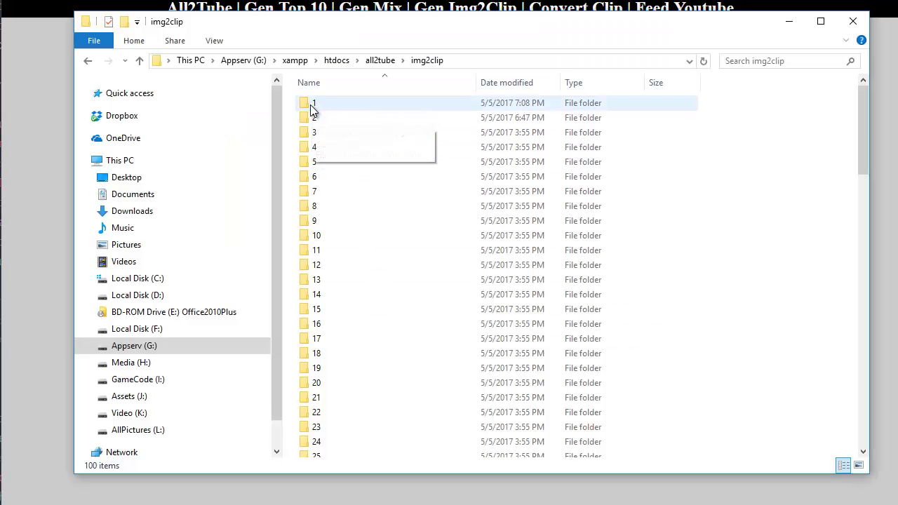
key(alt+Tab)
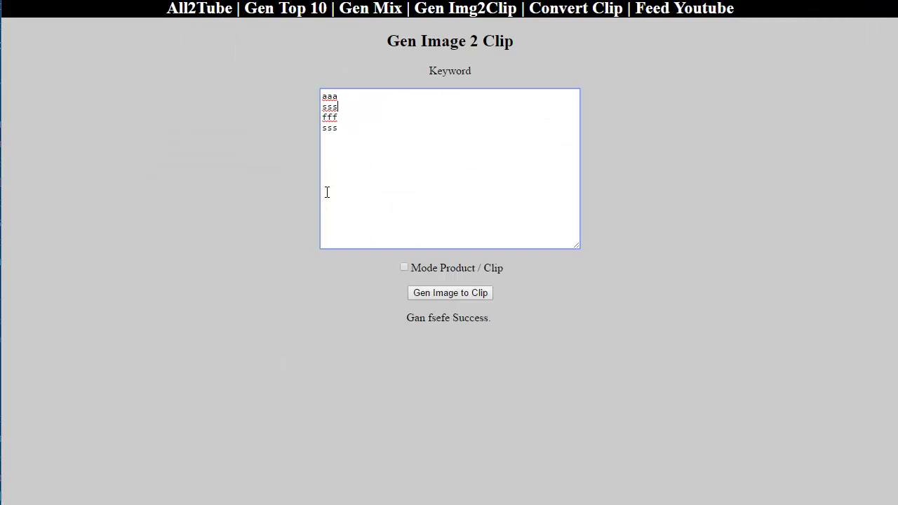
key(alt+Tab)
click(326, 118)
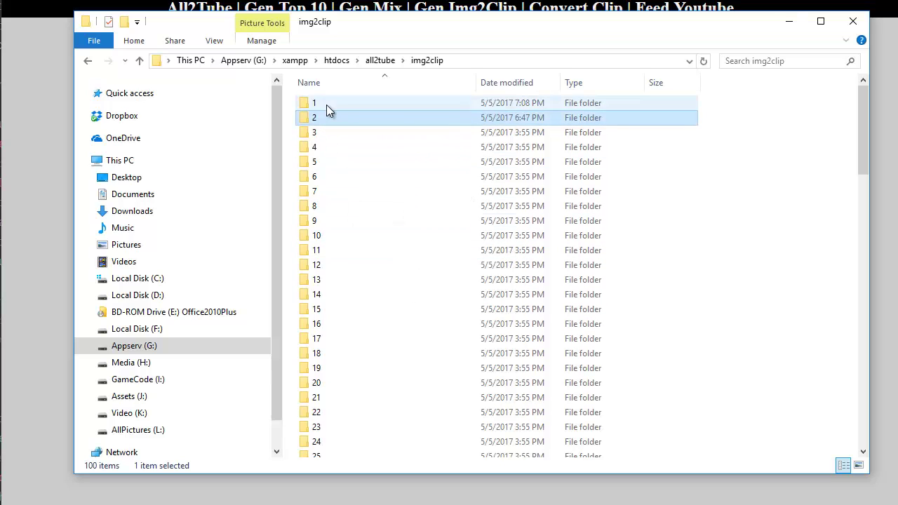
click(330, 132)
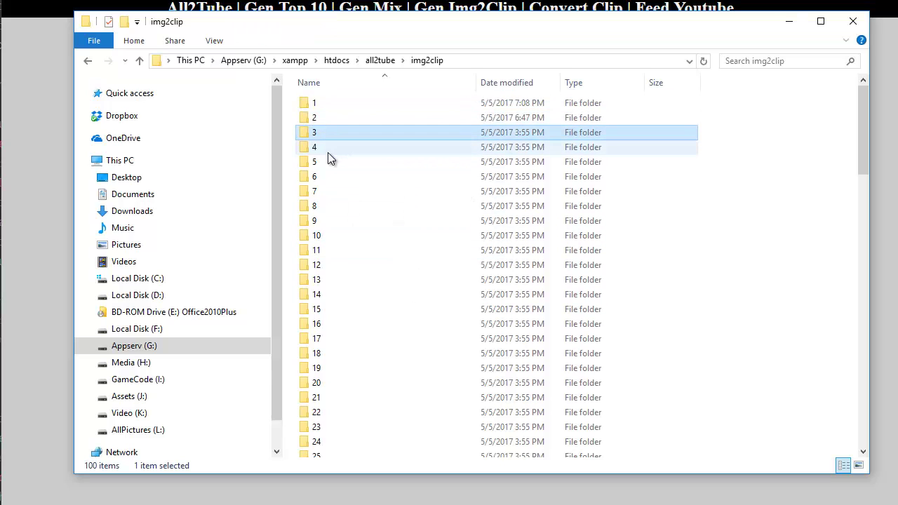
click(327, 148)
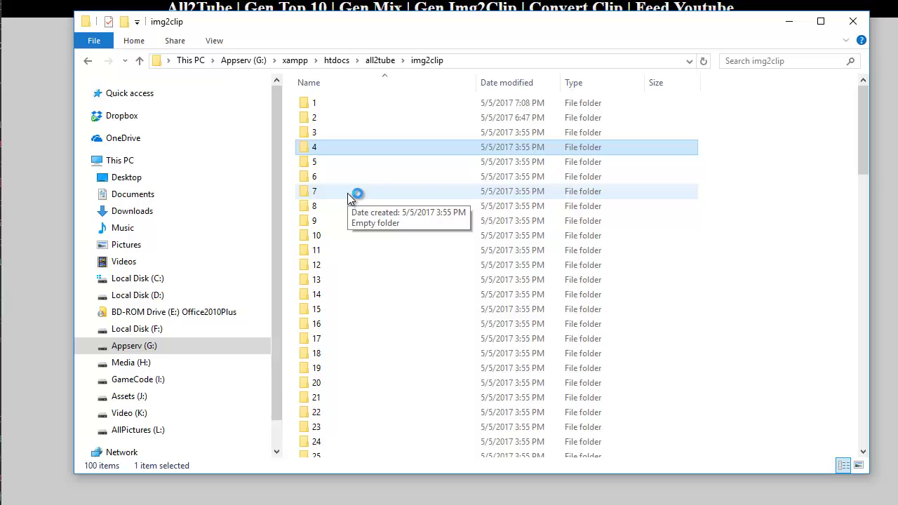
click(347, 105)
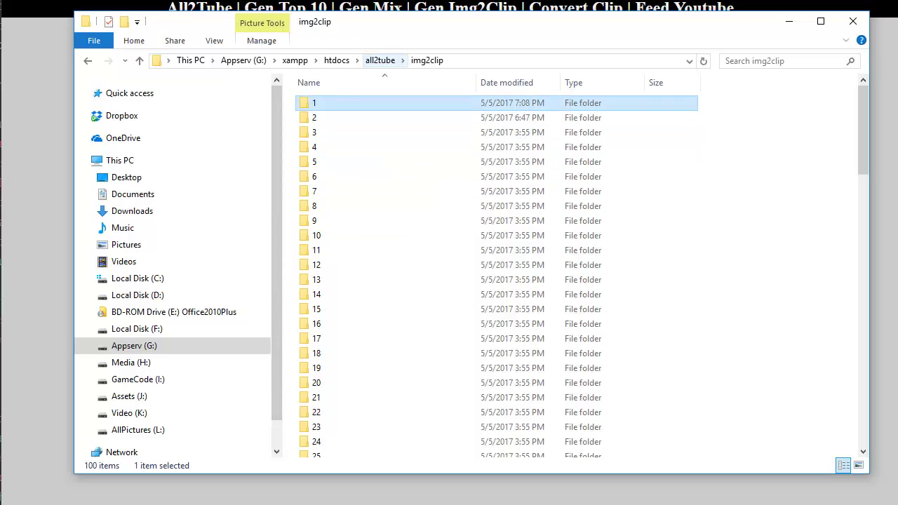
click(55, 113)
click(348, 99)
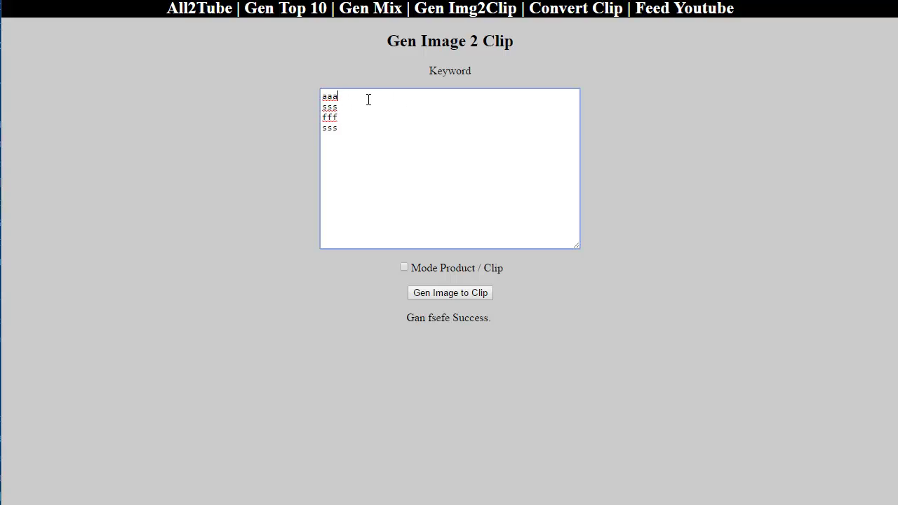
key(alt+Tab)
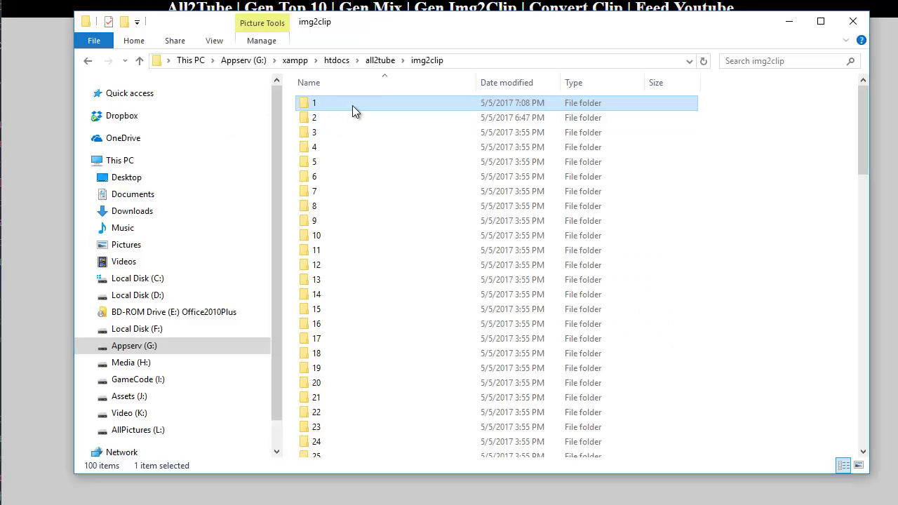
click(354, 130)
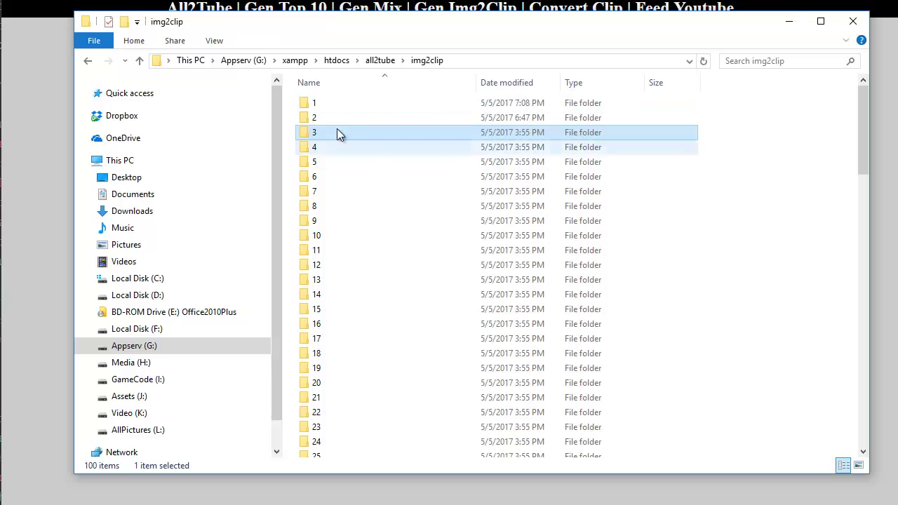
click(345, 102)
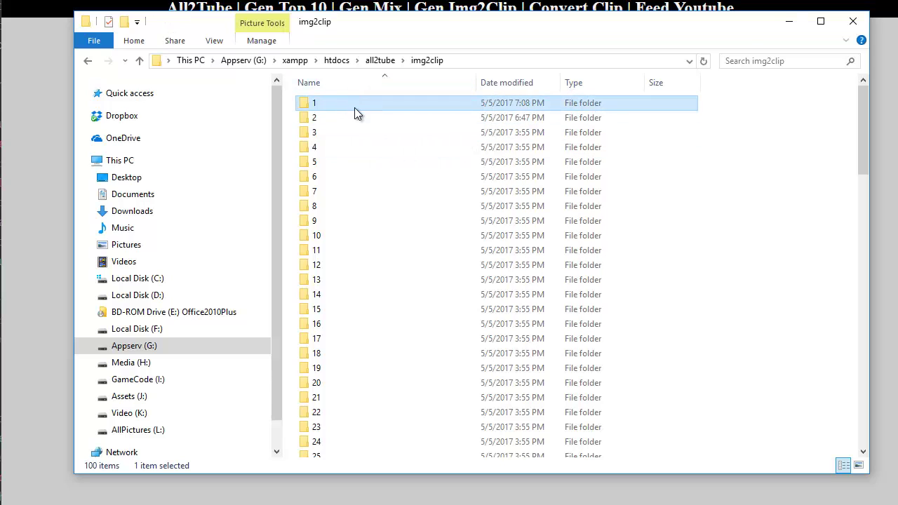
Step: Clear all the sample keywords from the Gen Image 2 Clip page's Keyword box
click(50, 121)
drag(389, 168, 263, 37)
key(Delete)
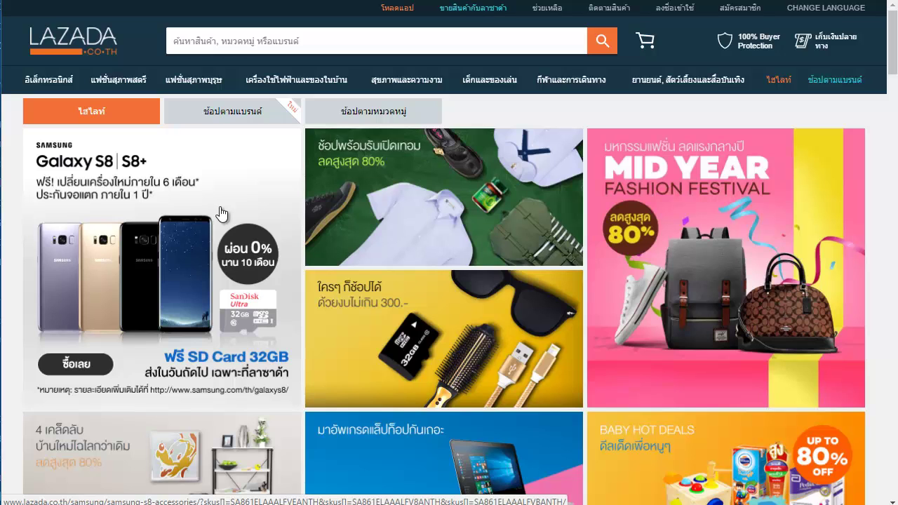
Step: On the Lazada site, open the women's dresses category (ชุดเดรส) and view the black Charming dress model D108
scroll(482, 322, down, 2)
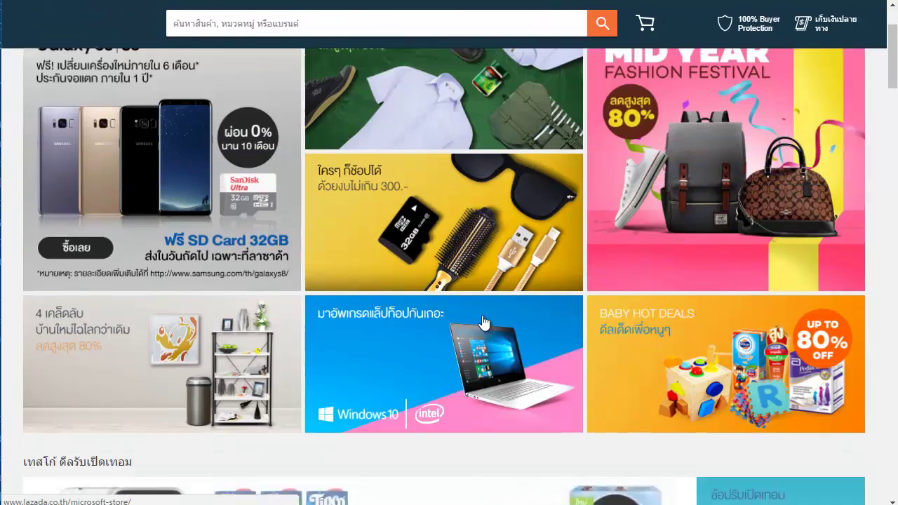
scroll(483, 321, up, 2)
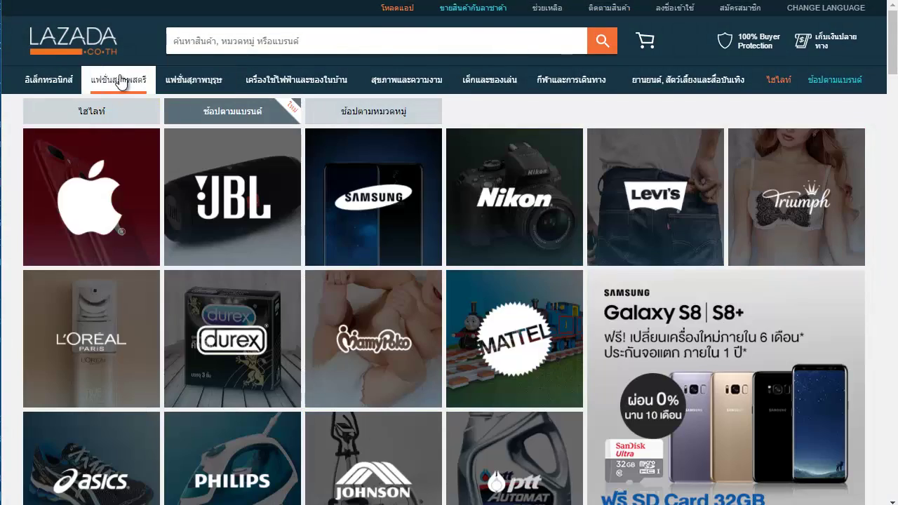
mouse_move(119, 83)
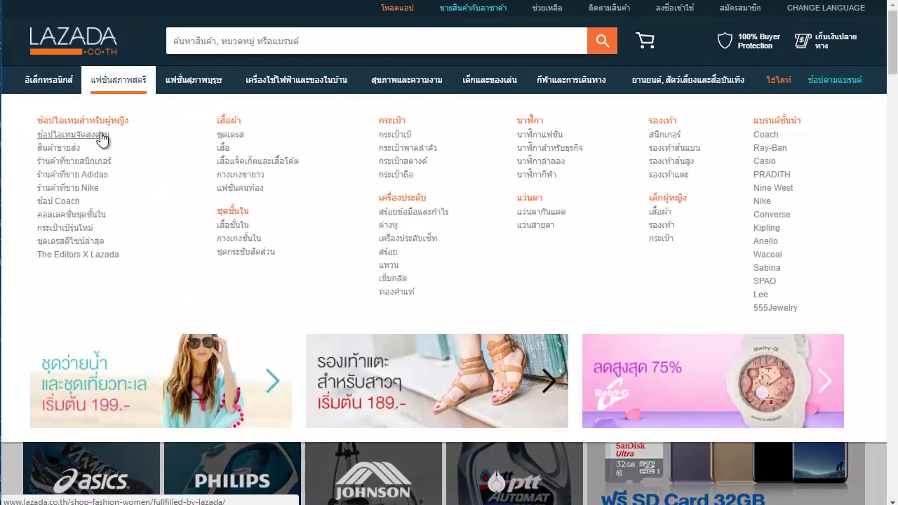
click(228, 138)
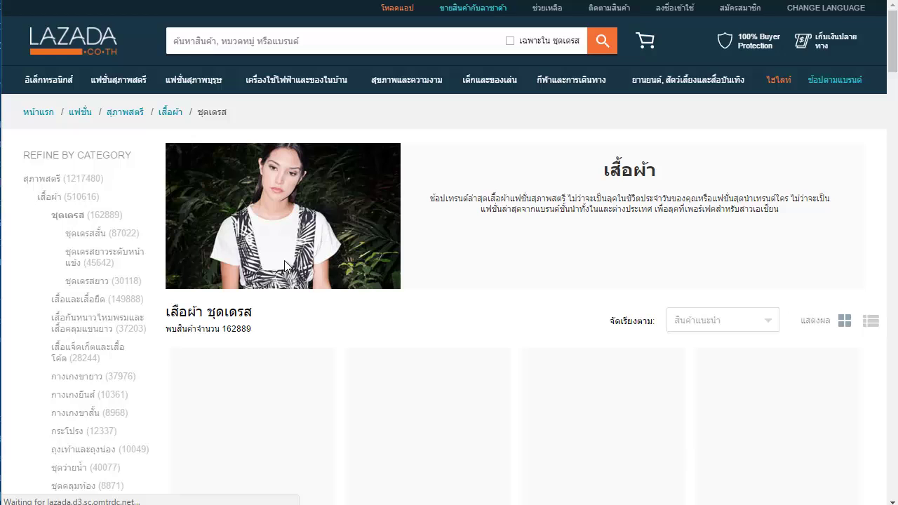
click(270, 415)
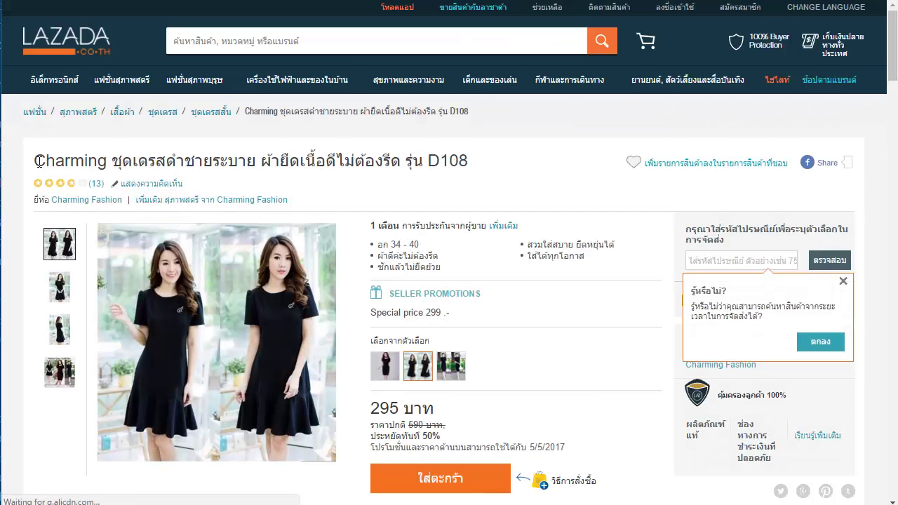
Step: Copy the product title "Charming ชุดเดรสดำชายระบาย ผ้ายืดเนื้อดีไม่ต้องรีด รุ่น D108" and search Google Images for it with .jpg appended
drag(35, 161, 480, 163)
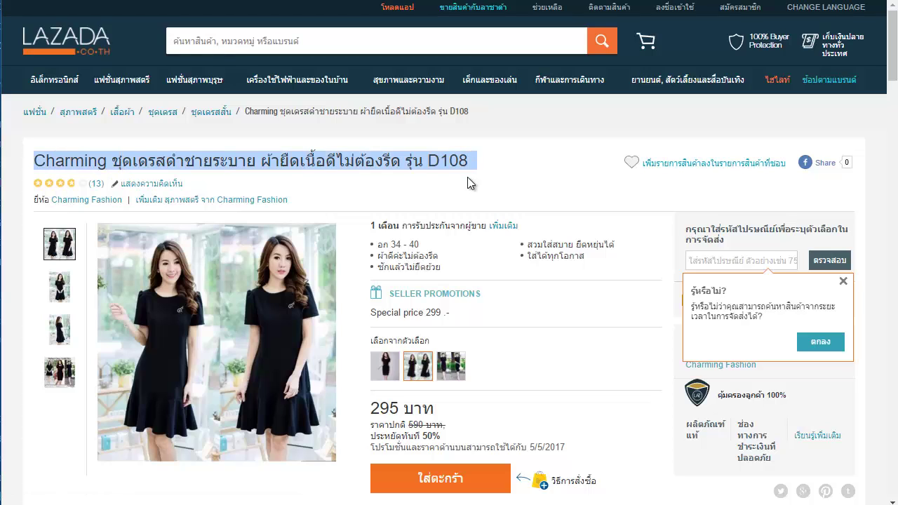
shift+click(469, 164)
key(alt+Tab)
scroll(333, 148, up, 2)
drag(374, 28, 118, 27)
key(ctrl+v)
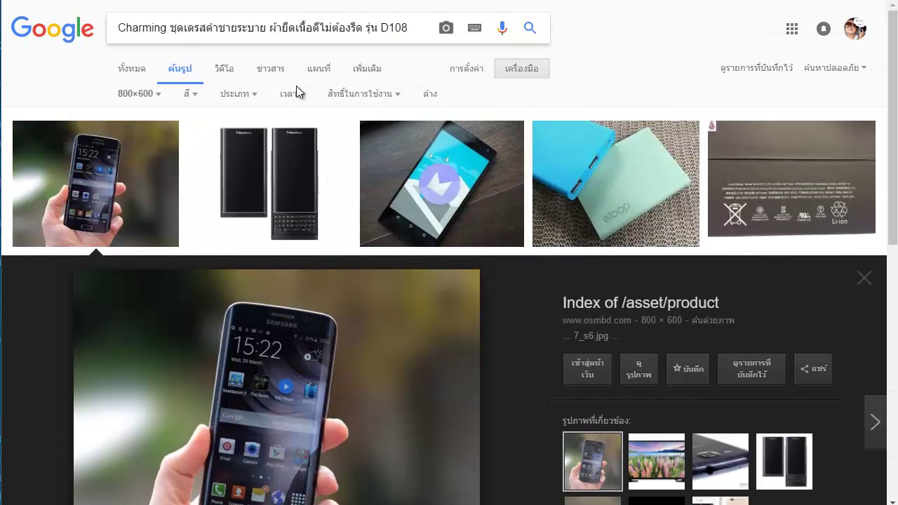
text(.jpg)
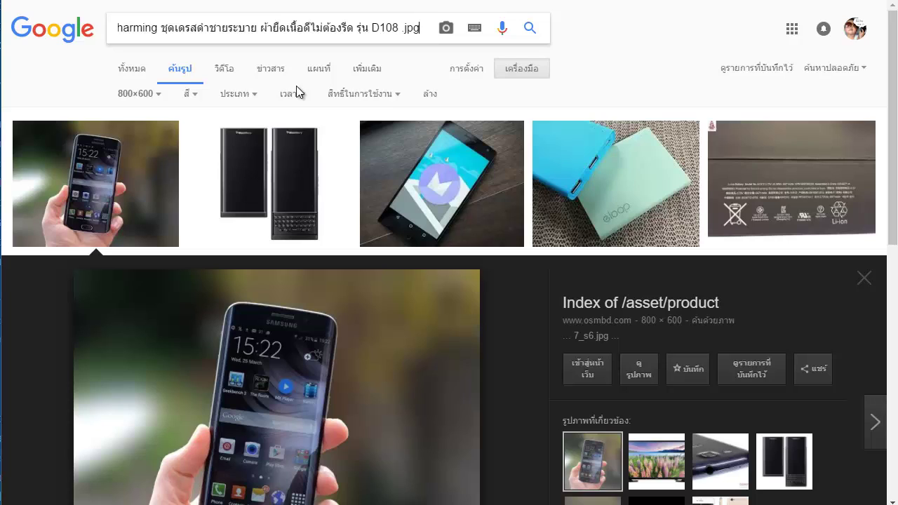
key(Return)
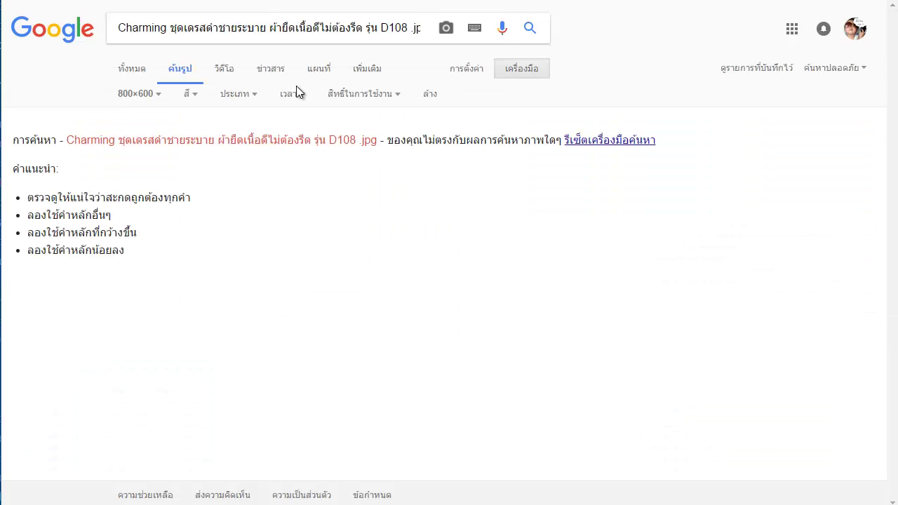
Step: Restrict the image results to an exact size of 600 × 360 px
click(157, 95)
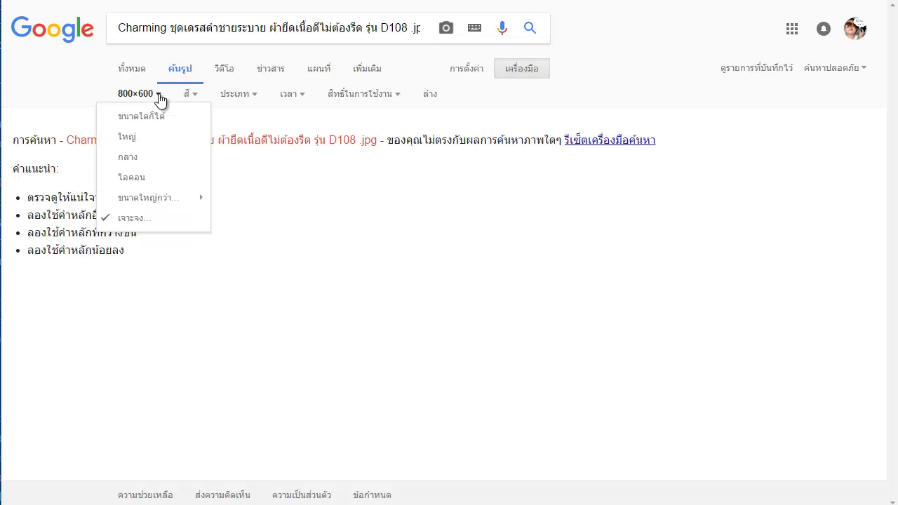
click(156, 219)
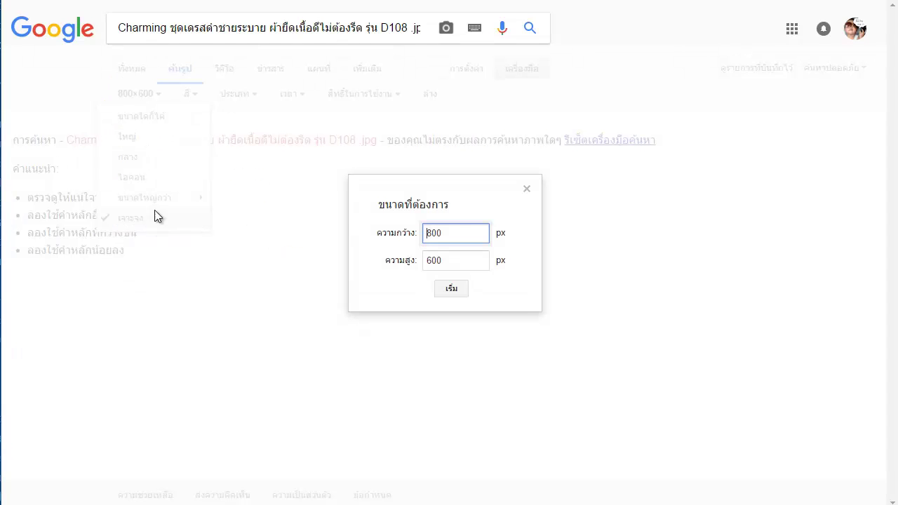
key(ctrl+a)
text(600)
key(Tab)
text(400)
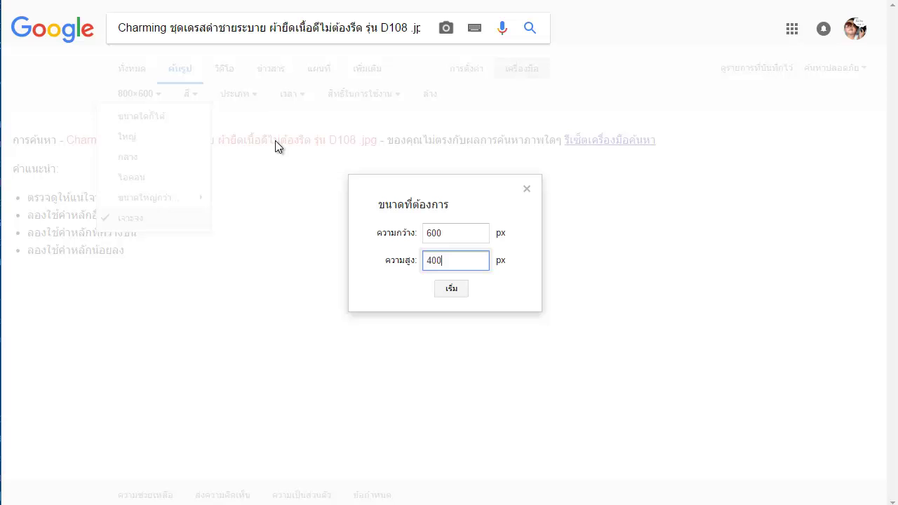
key(ctrl+a)
text(6)
key(BackSpace)
text(360)
click(448, 289)
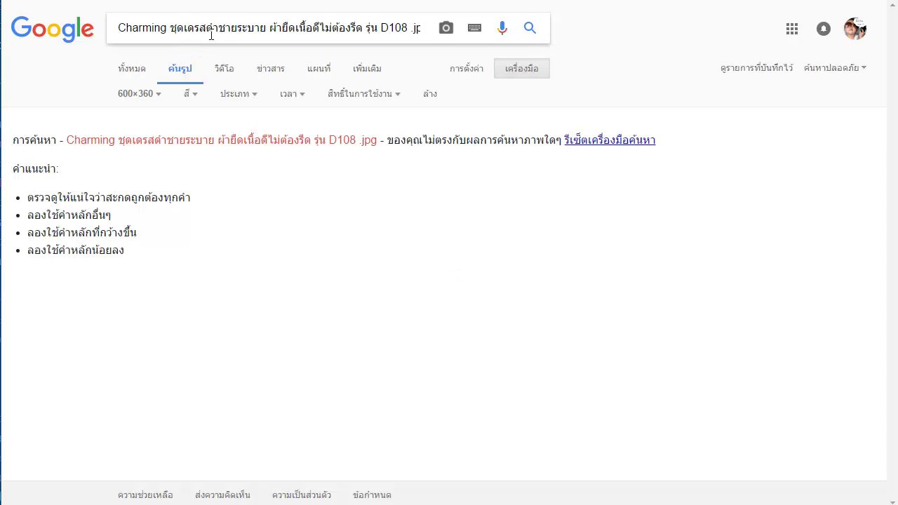
Step: Shorten the image query to "ชุดเดรสดำ ผ้ายืดเนื้อดีไม่ต้องรีด .jpg" by removing the brand, hem description and model number, and run the search
drag(171, 28, 74, 25)
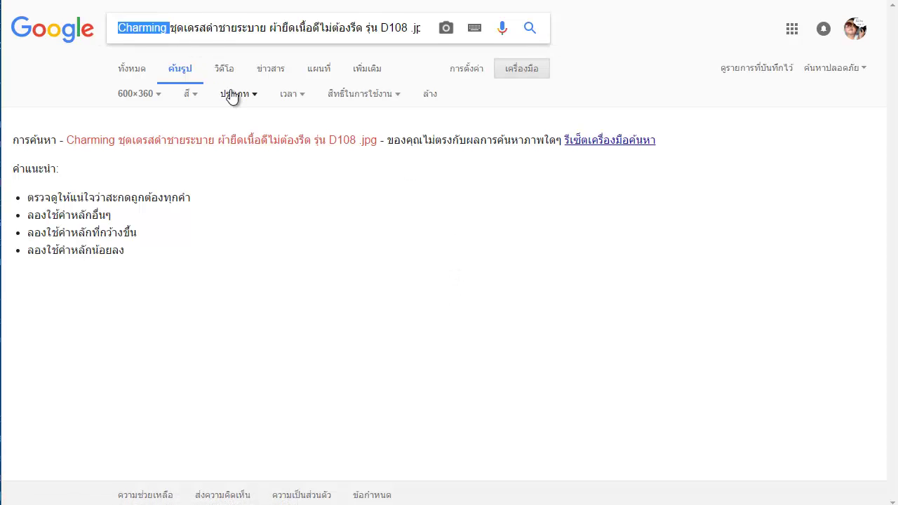
key(BackSpace)
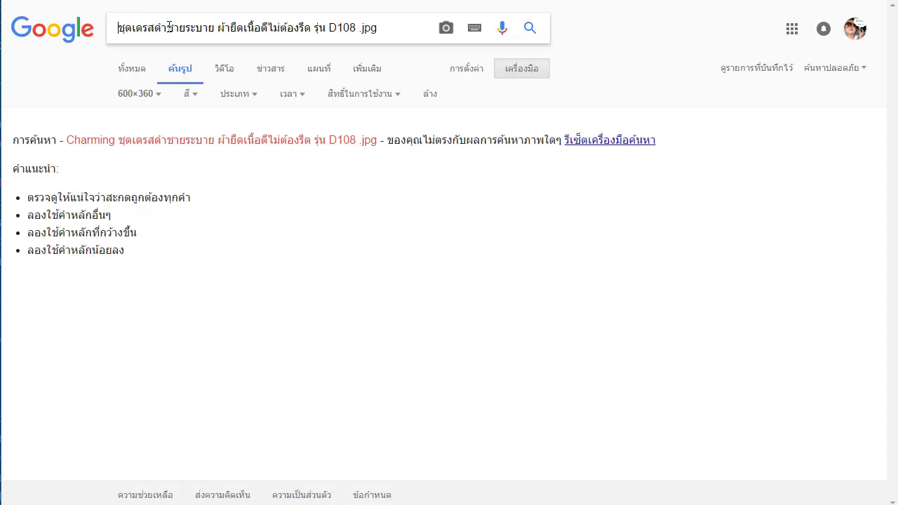
drag(167, 28, 207, 30)
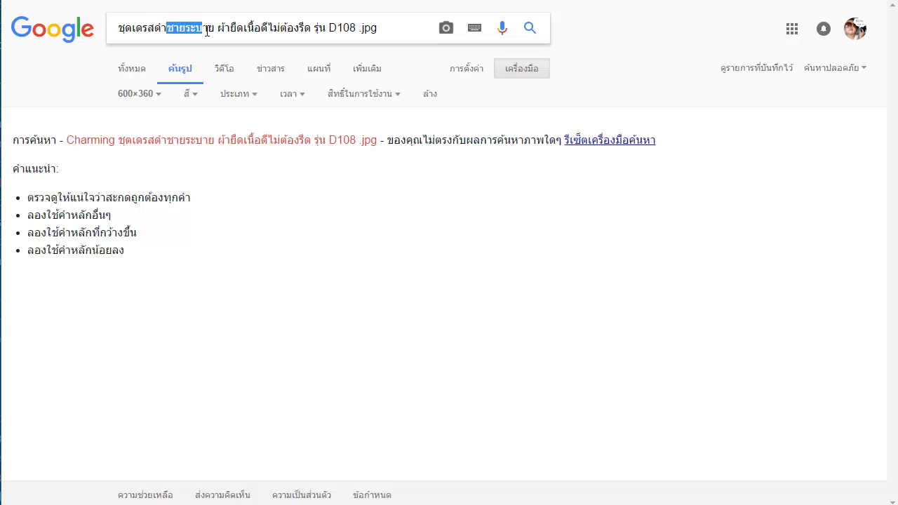
key(BackSpace)
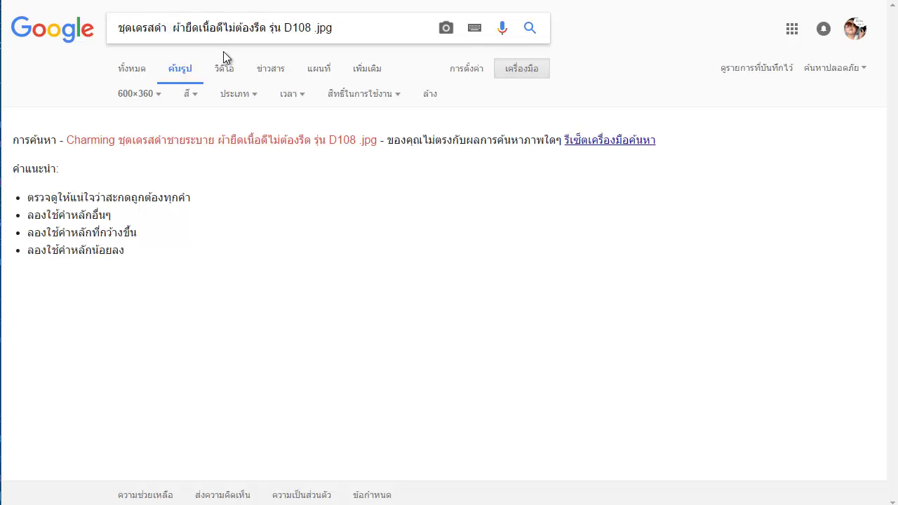
drag(269, 27, 308, 28)
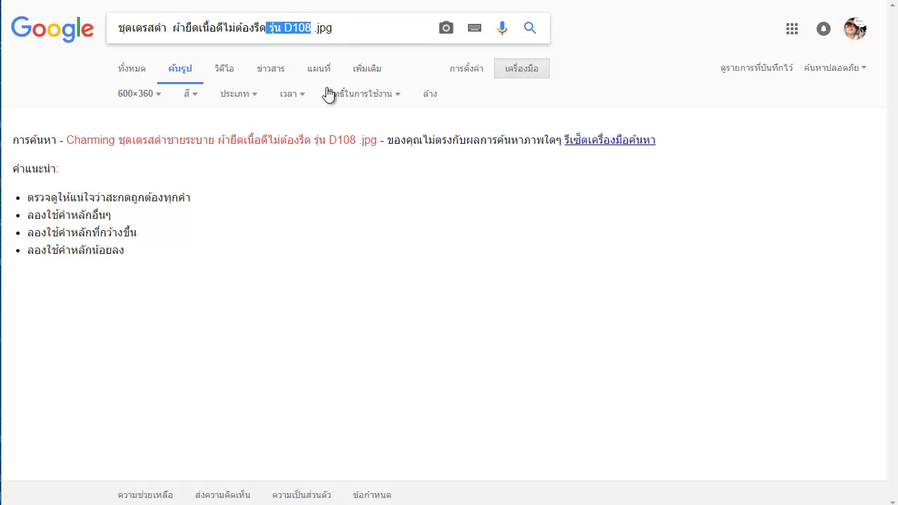
key(BackSpace)
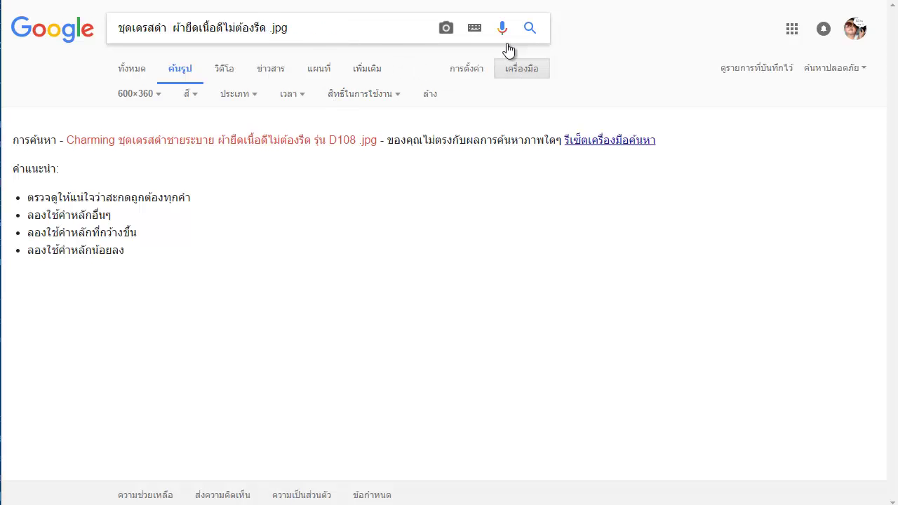
click(529, 30)
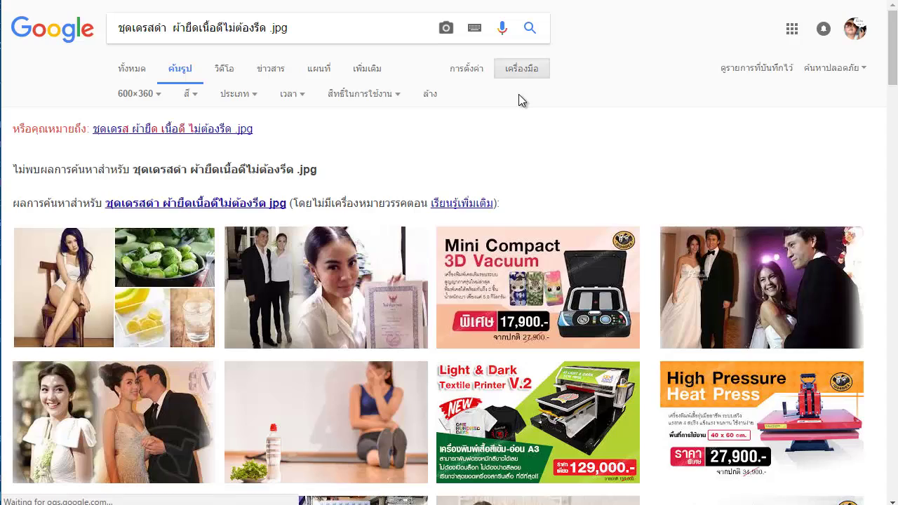
Step: Look over the filtered results and change the image size filter to any size (ขนาดใดก็ได้)
scroll(449, 114, down, 6)
scroll(453, 122, up, 6)
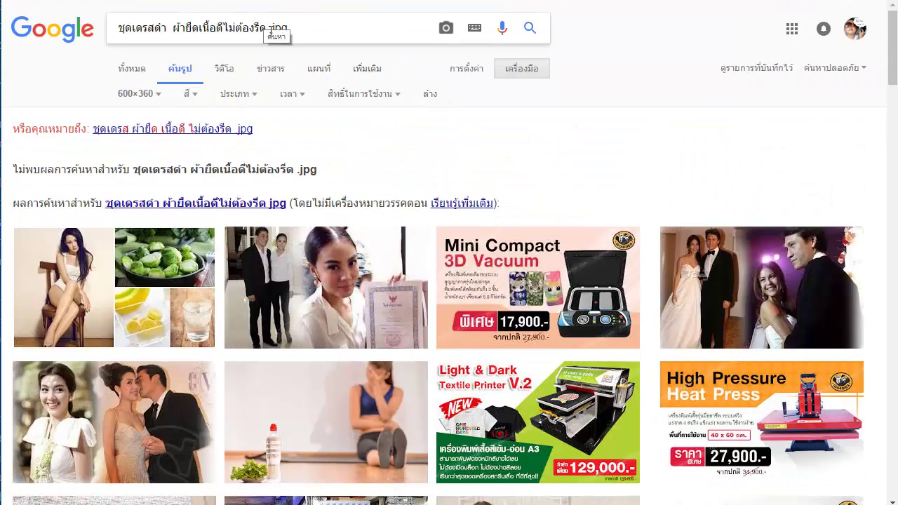
click(144, 94)
click(160, 122)
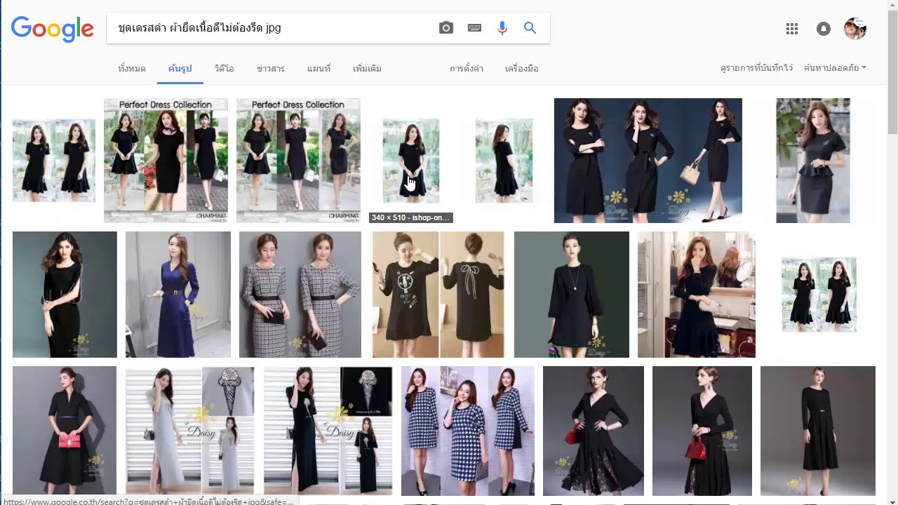
Step: Open the Perfect Dress Collection image from lazada.co.th and save it as JPEG file 1
click(162, 141)
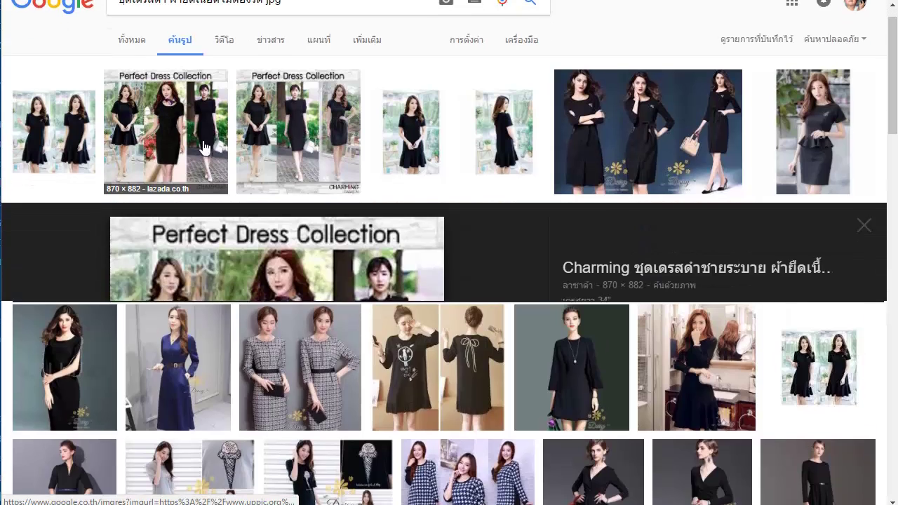
right_click(368, 310)
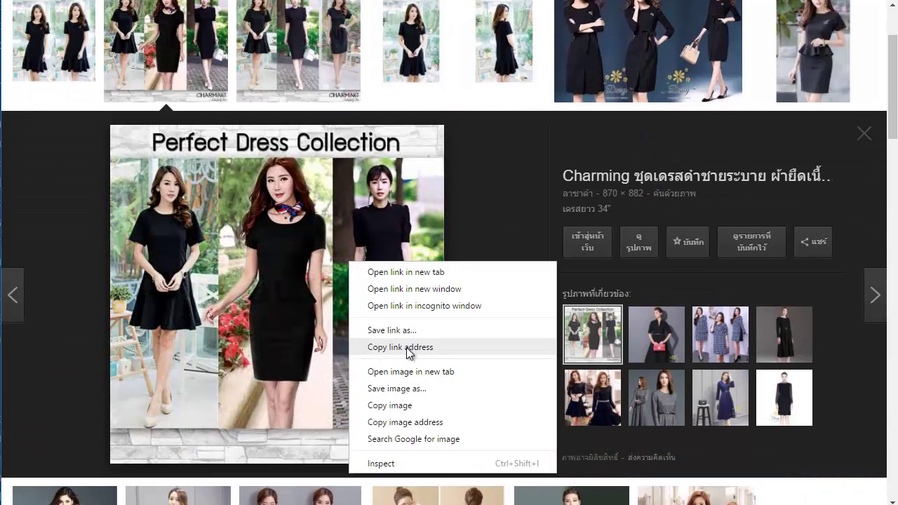
click(418, 385)
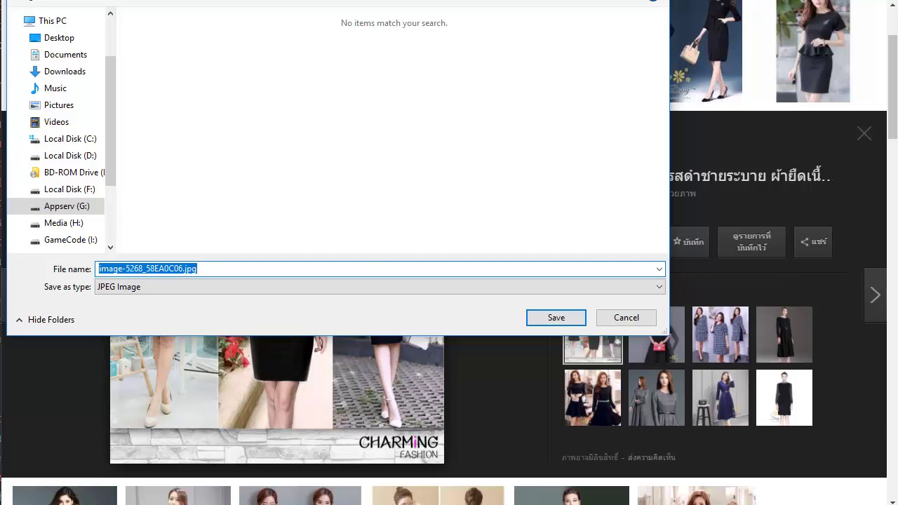
text(1)
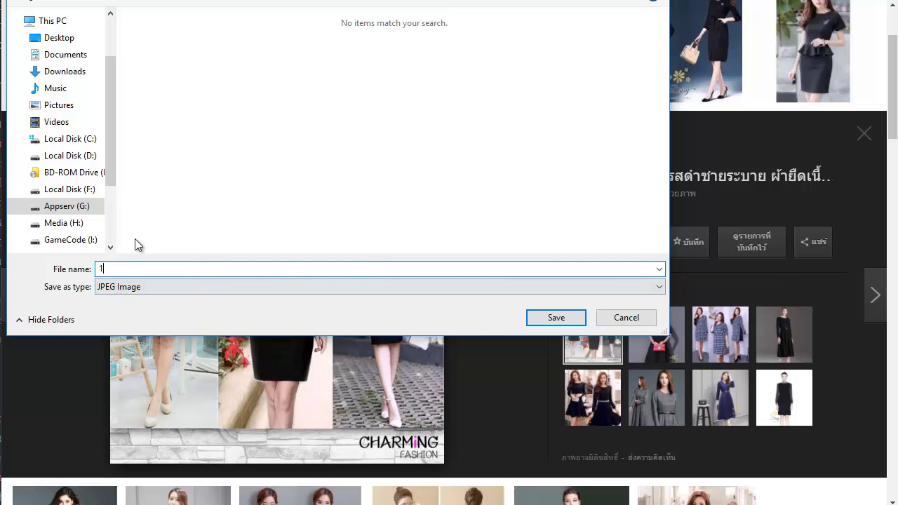
click(526, 320)
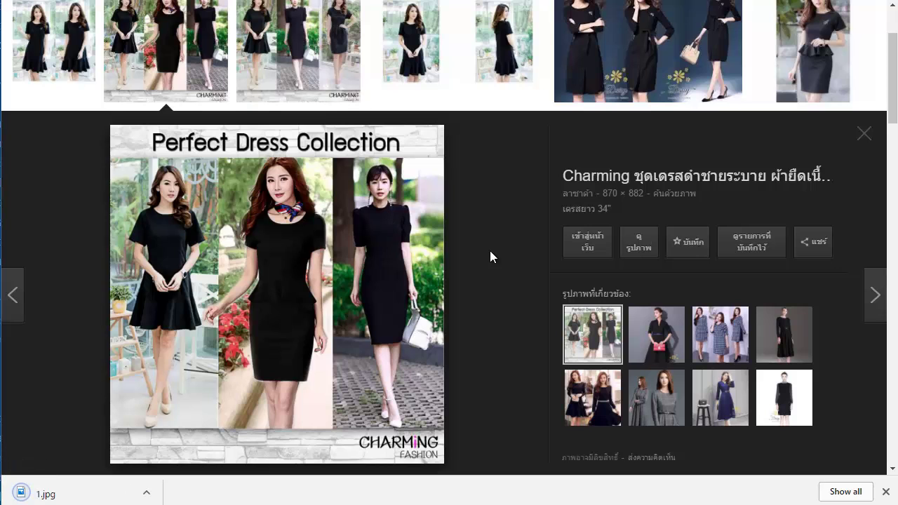
Step: Open the related image of two women in long-sleeved black dresses and save it as JPEG file 2
click(592, 397)
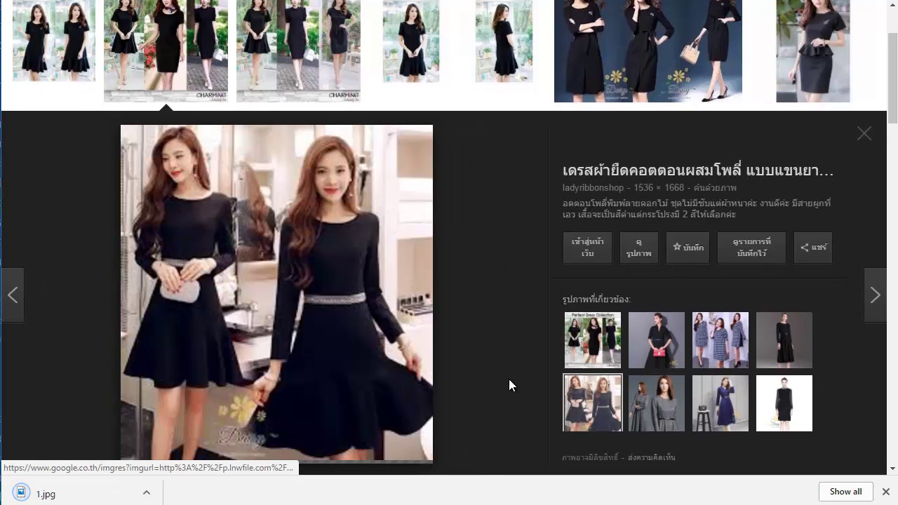
right_click(278, 268)
click(334, 395)
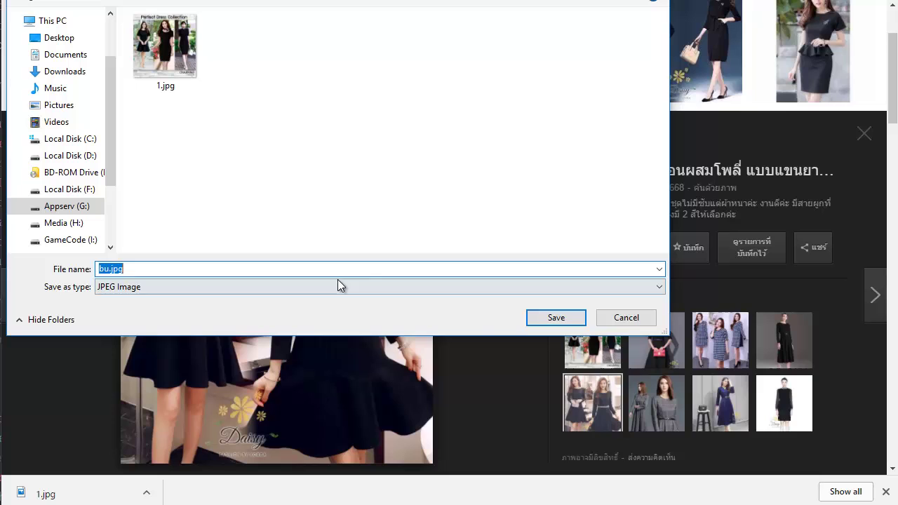
text(2)
click(580, 315)
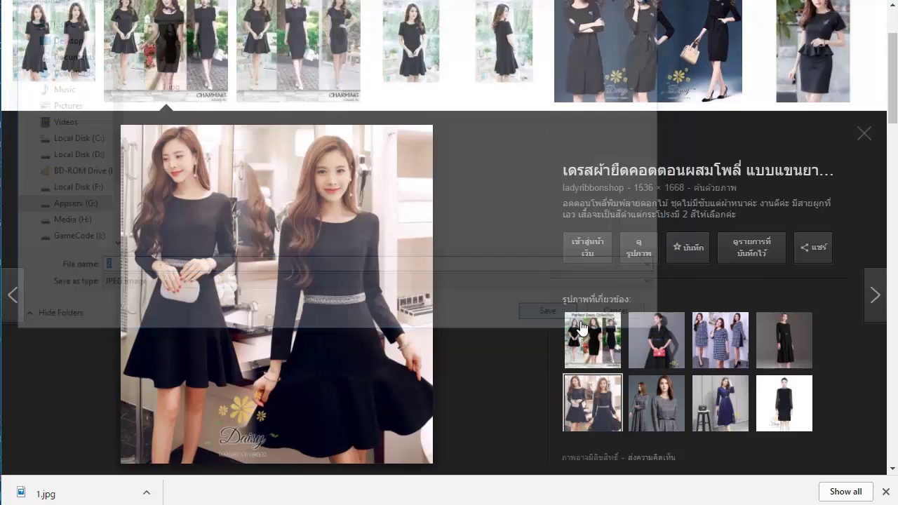
Step: Preview the black dress with the red clutch, and save the front-and-back printed black dress image from iitim-mom.com as JPEG file 3
click(672, 356)
scroll(537, 263, down, 6)
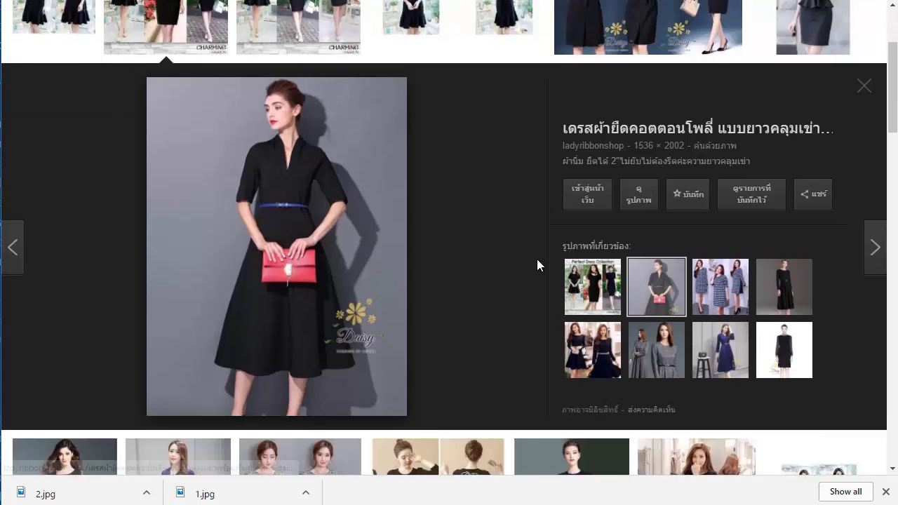
click(380, 136)
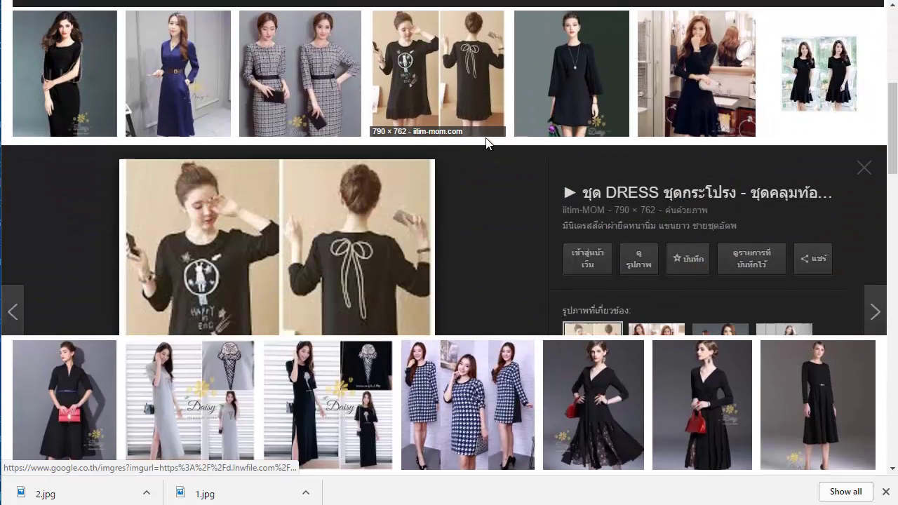
right_click(350, 241)
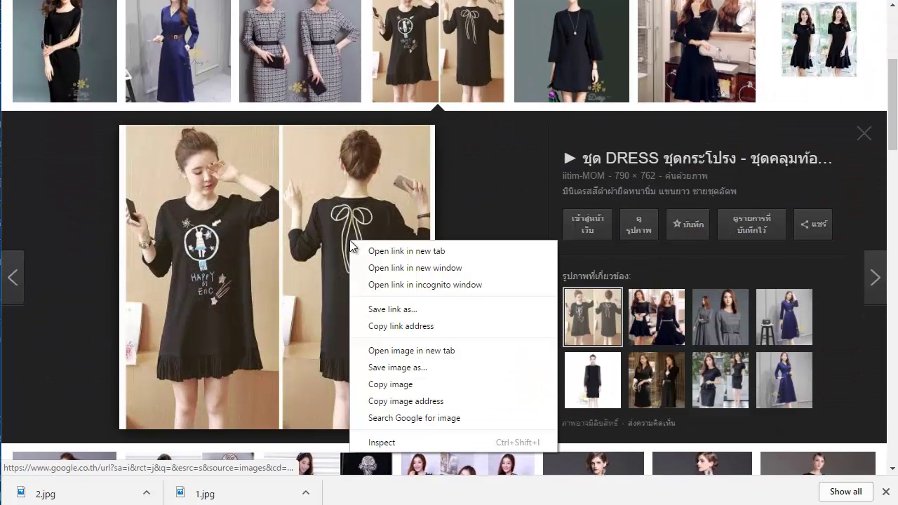
click(421, 368)
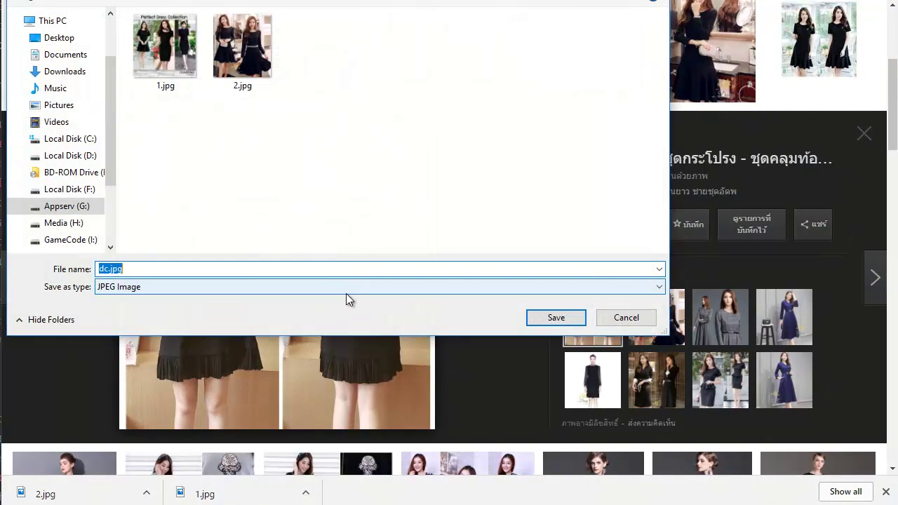
text(3)
click(544, 319)
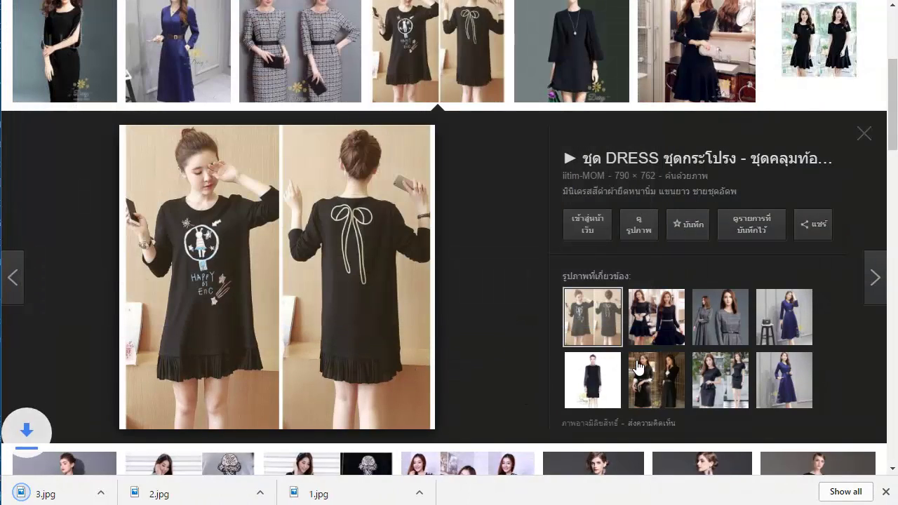
Step: Open the houndstooth dress image showing three poses from ladyhotsale.com and save it as JPEG file 4
scroll(561, 344, down, 4)
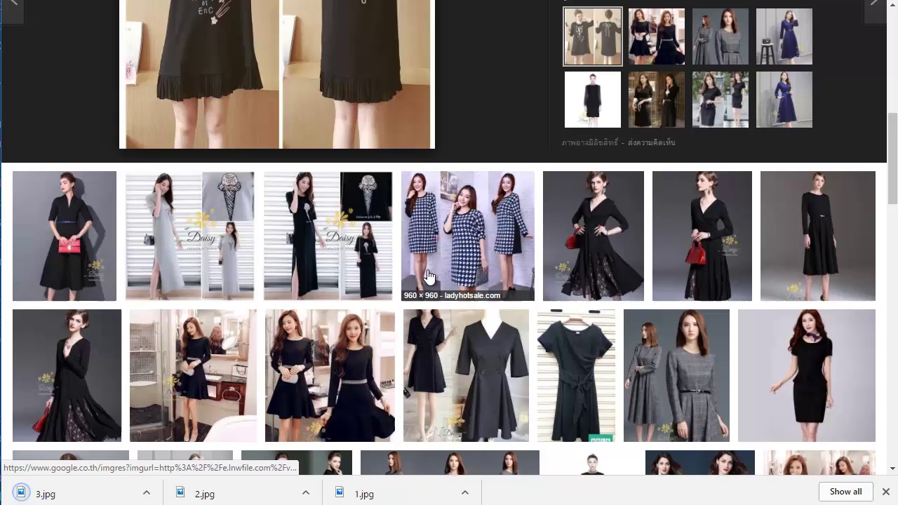
click(449, 247)
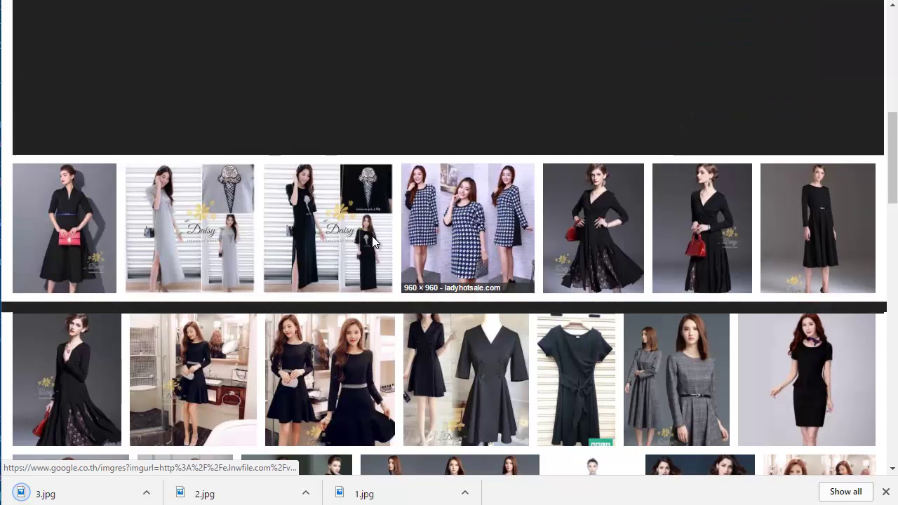
right_click(256, 227)
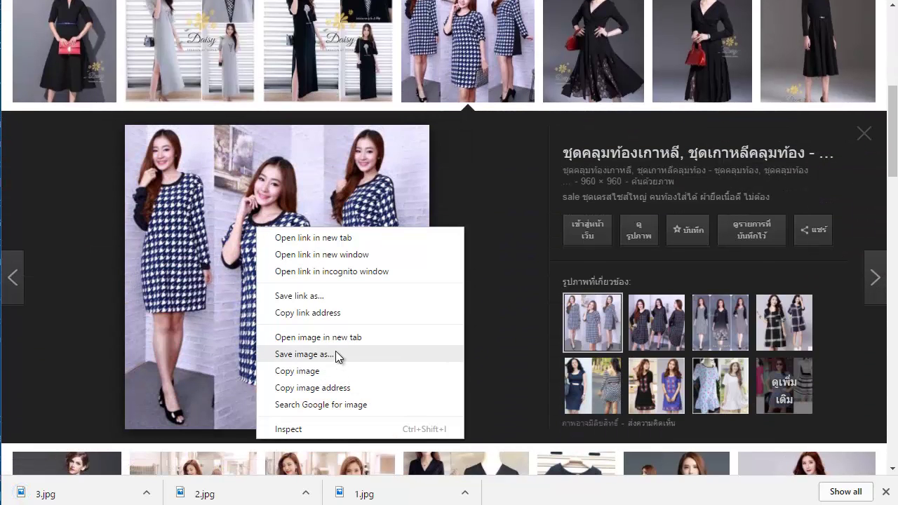
click(336, 355)
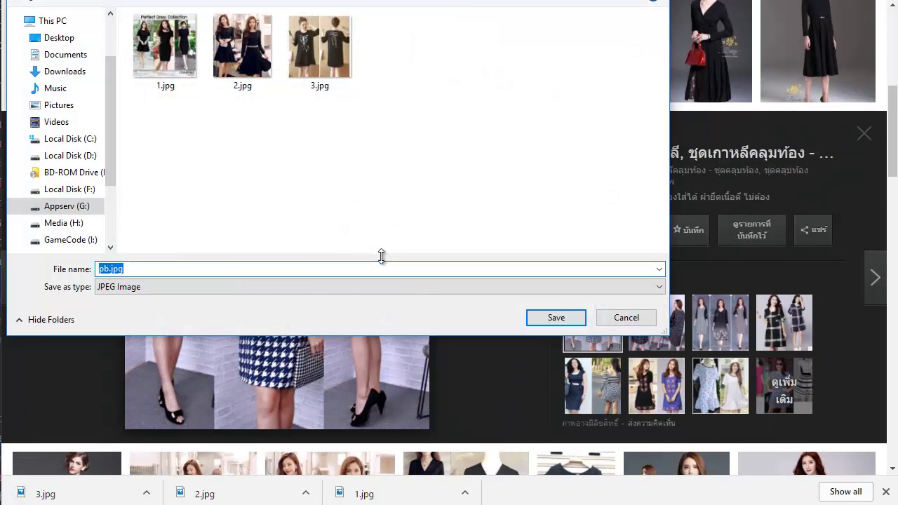
text(4)
click(537, 319)
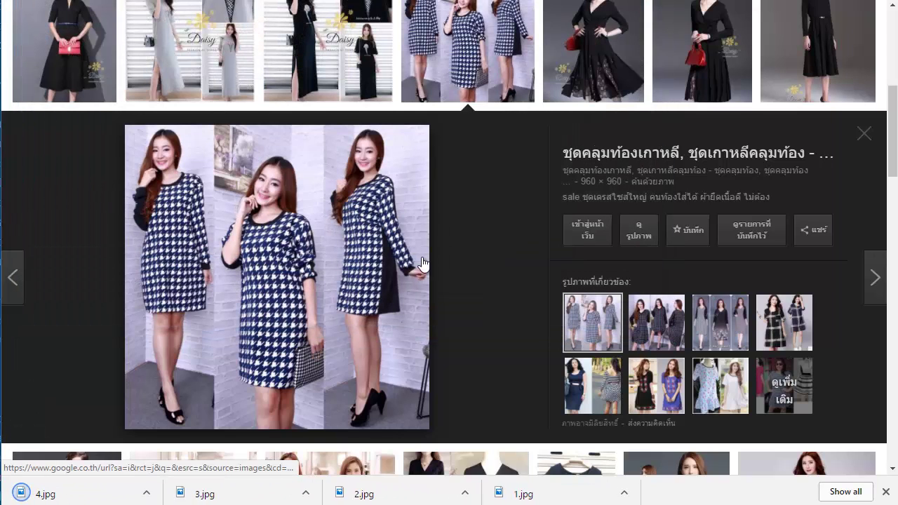
Step: Browse the remaining dress image results and return to the Lazada product page of the Charming D108 dress
scroll(316, 51, up, 5)
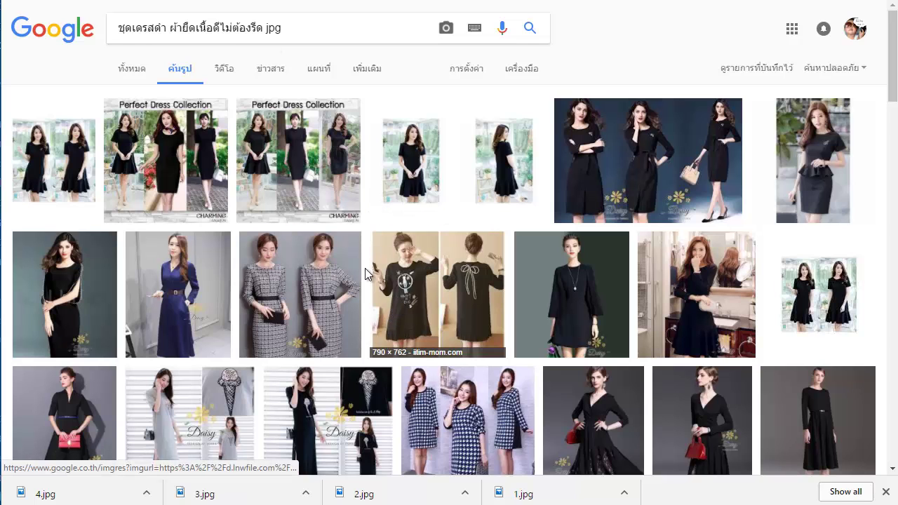
scroll(365, 268, down, 1)
click(449, 379)
scroll(354, 188, down, 3)
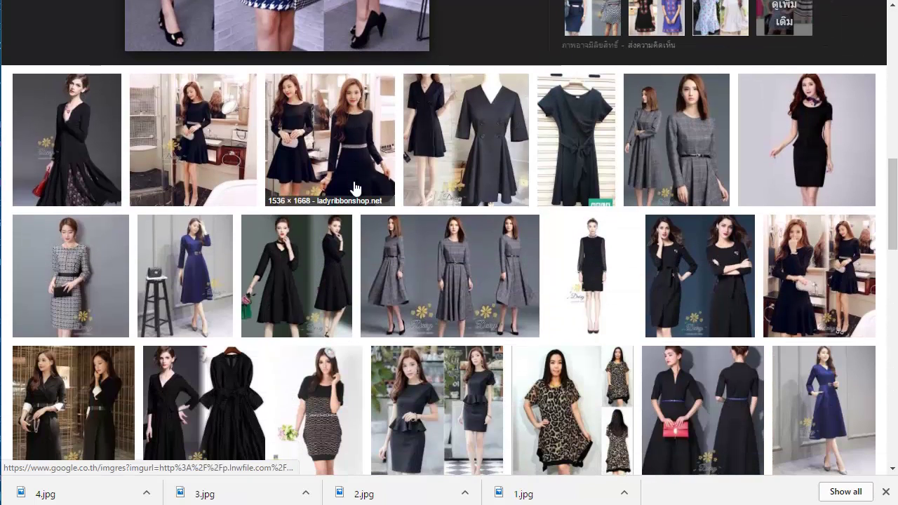
scroll(354, 188, down, 5)
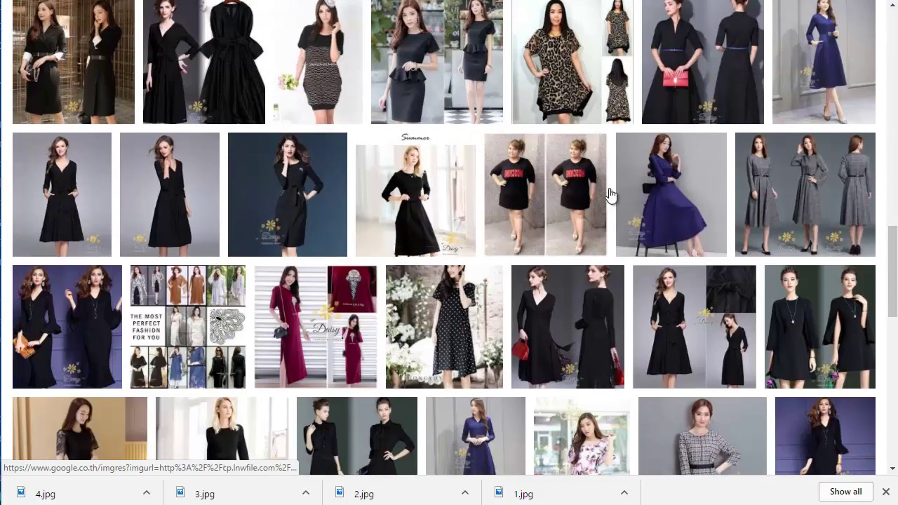
scroll(509, 165, up, 10)
click(462, 120)
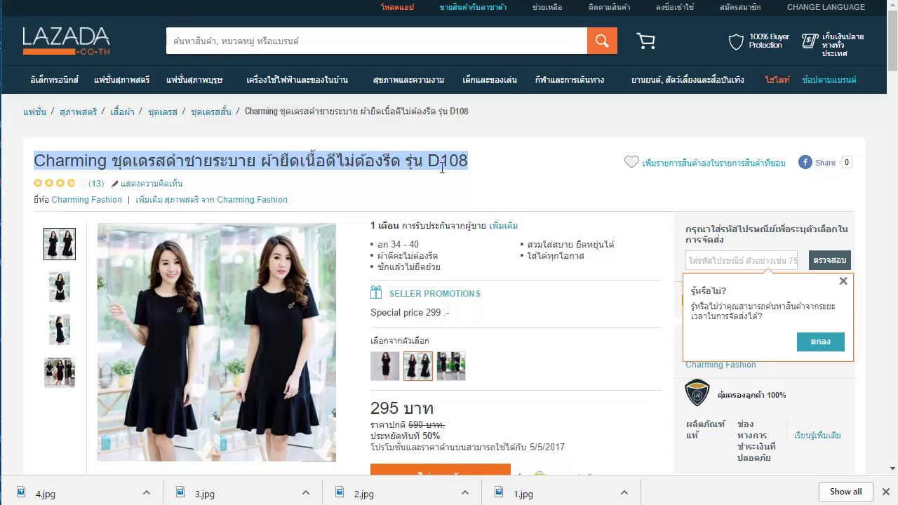
Step: Copy the Charming D108 dress title and append it to the Gen Image 2 Clip keyword after "ราคาพิเศษ"
right_click(442, 168)
click(494, 180)
key(ctrl+Tab)
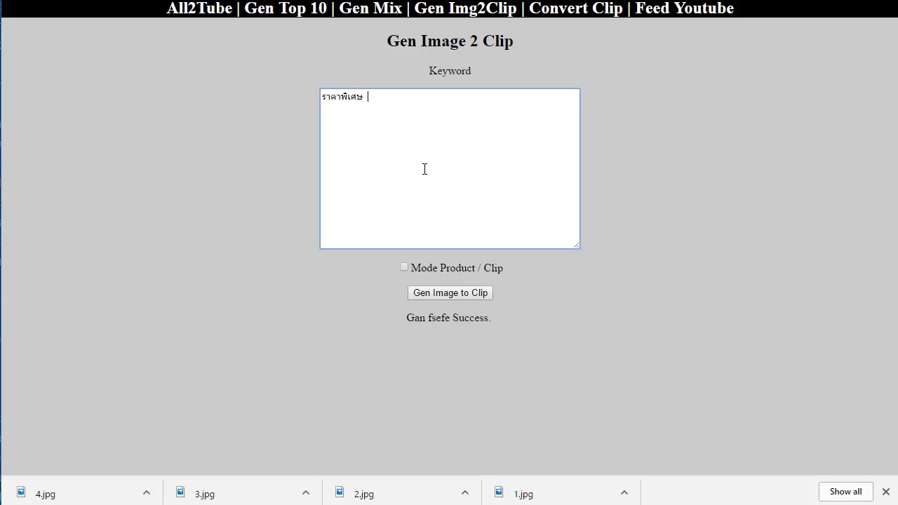
key(ctrl+v)
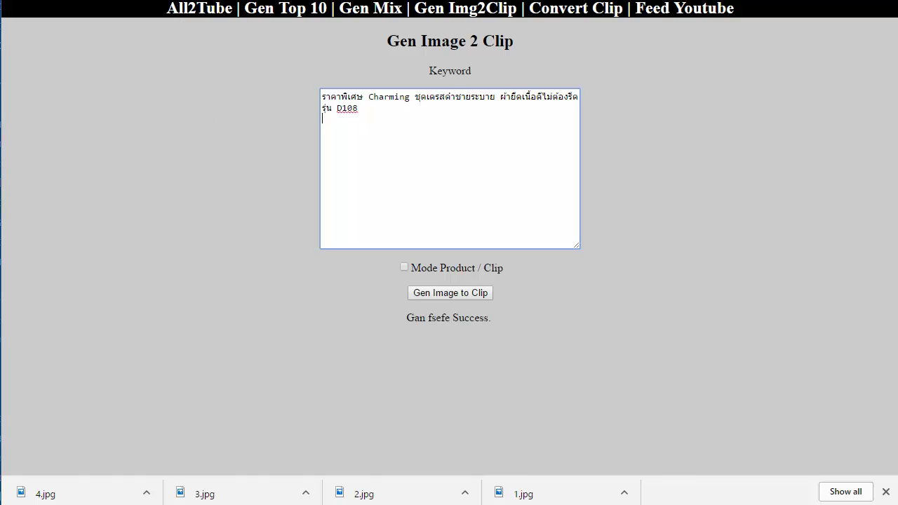
Step: Return to the Lazada dress listing and open the product page of the black Charming D123 dress
key(ctrl+Tab)
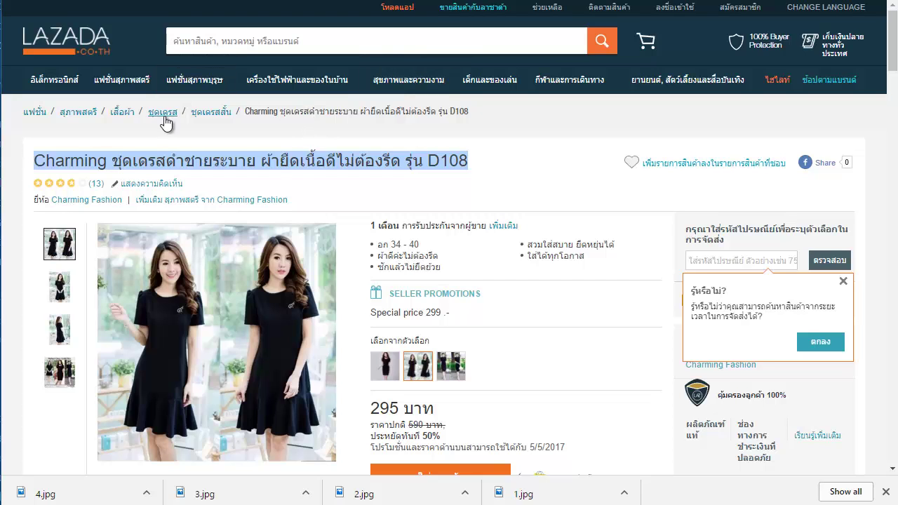
key(alt+Left)
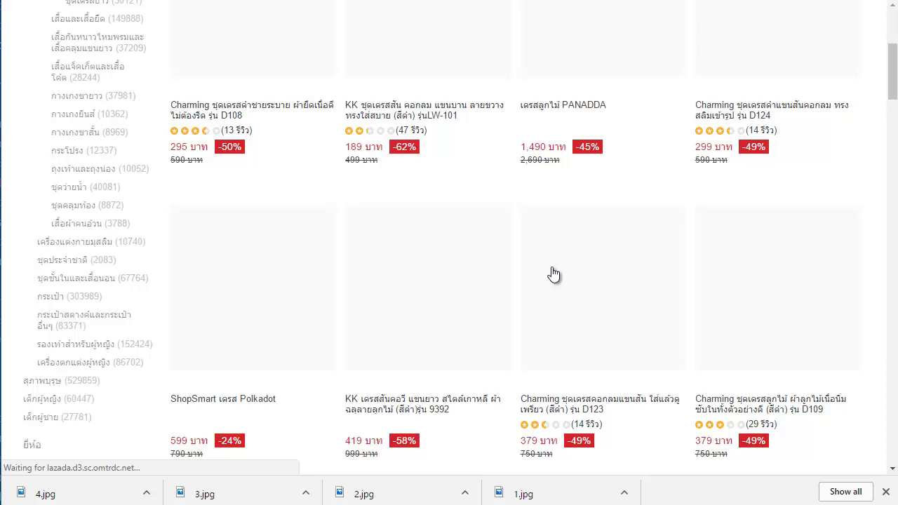
click(588, 343)
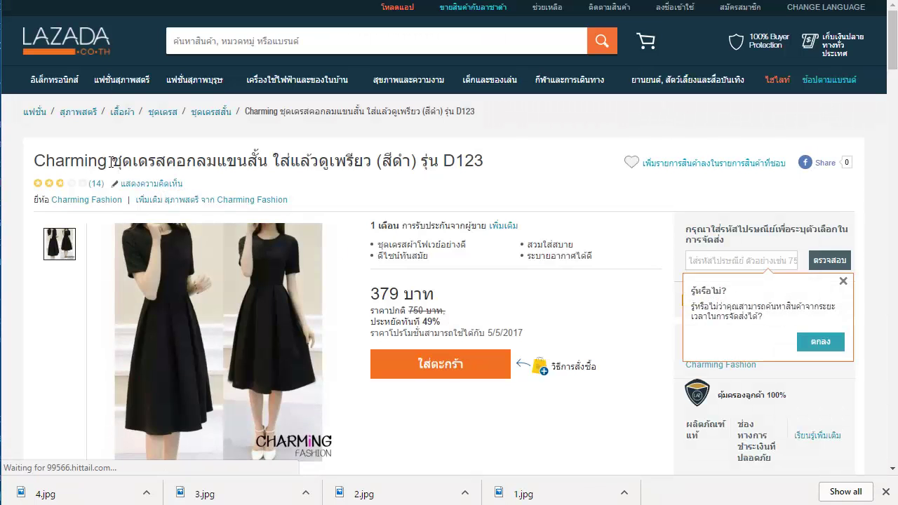
Step: Search Google Images for "ชุดเดรสคอกลมแขนสั้น jpg" using the phrase copied from the D123 product title
drag(111, 162, 271, 168)
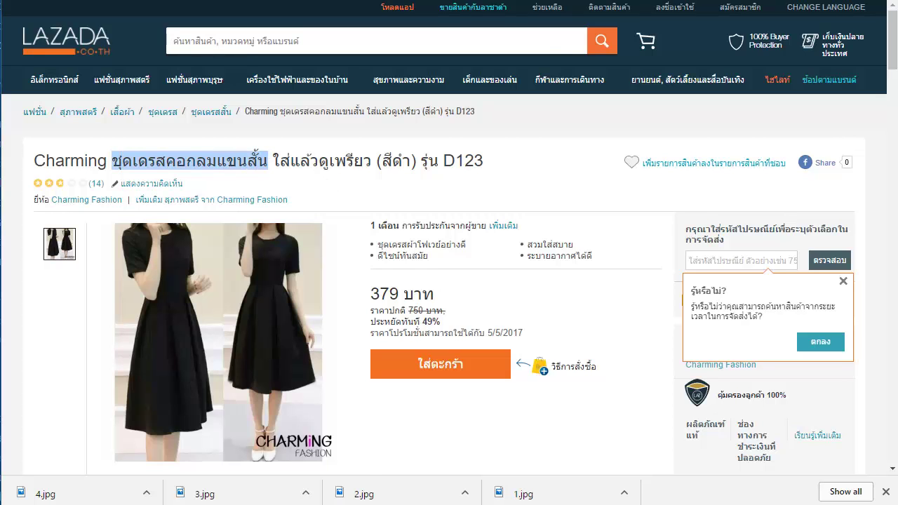
key(ctrl+Tab)
drag(265, 28, 9, 17)
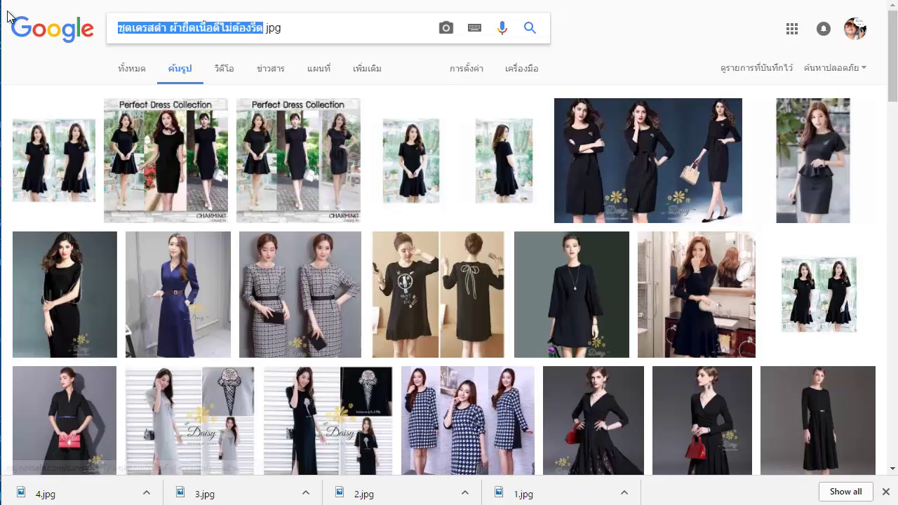
key(ctrl+v)
key(Return)
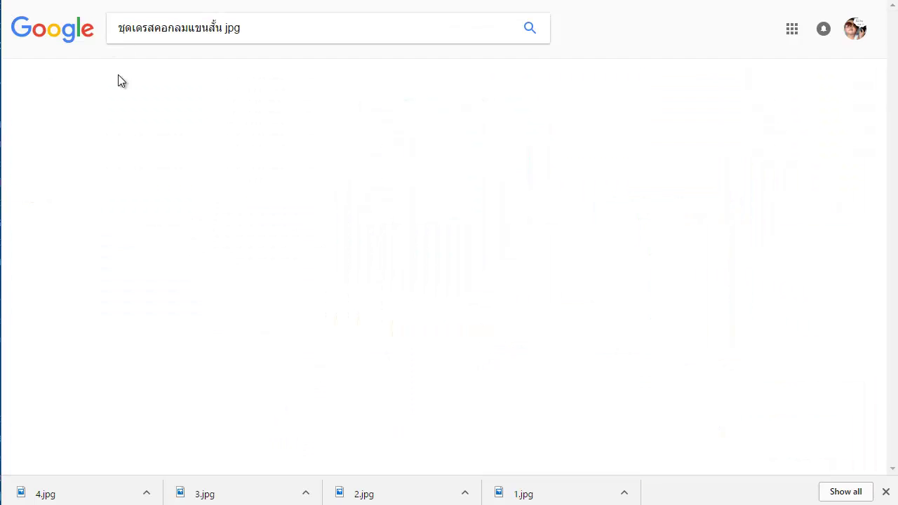
Step: Open the white grid-pattern dress image from bloggang.com and choose the folder holding the numbered phone images as its save location
click(266, 163)
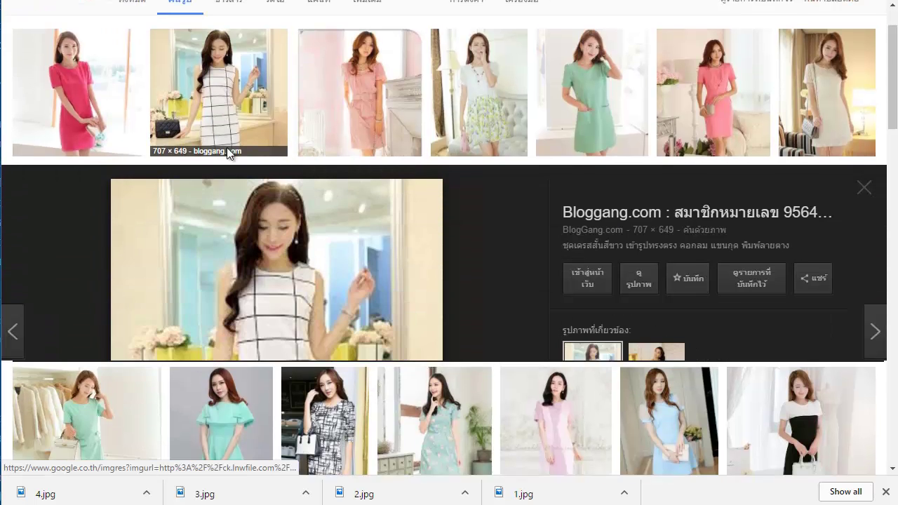
right_click(356, 278)
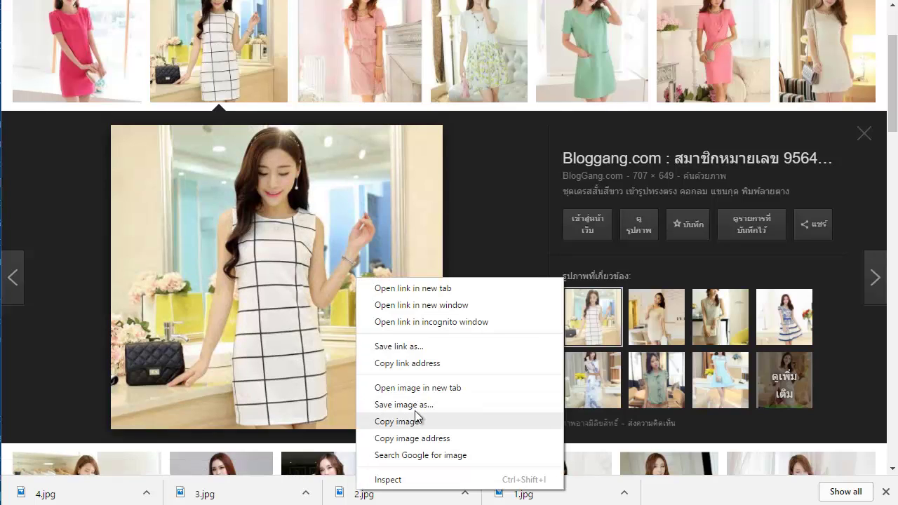
click(415, 408)
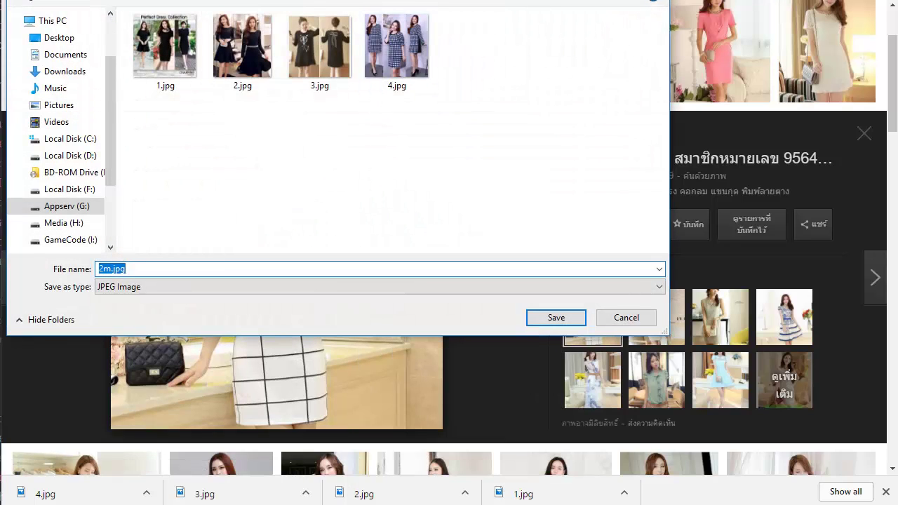
double_click(150, 49)
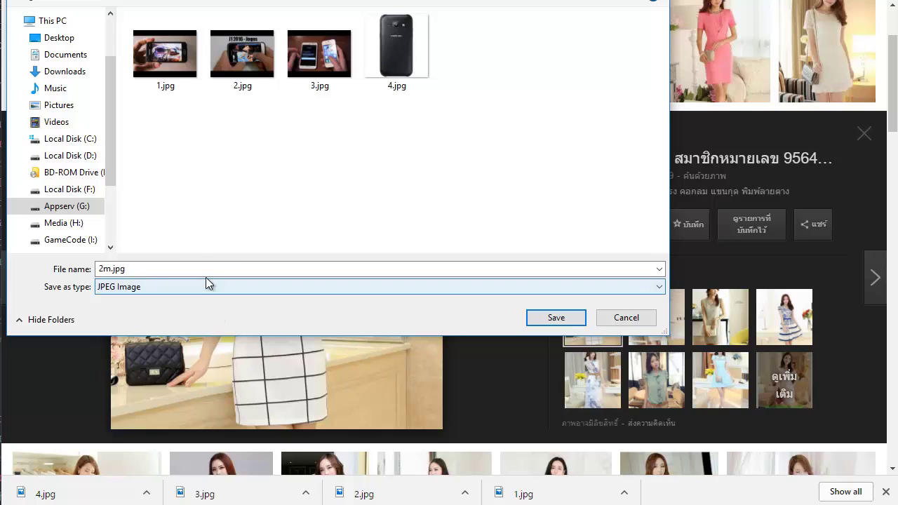
click(213, 269)
text(2)
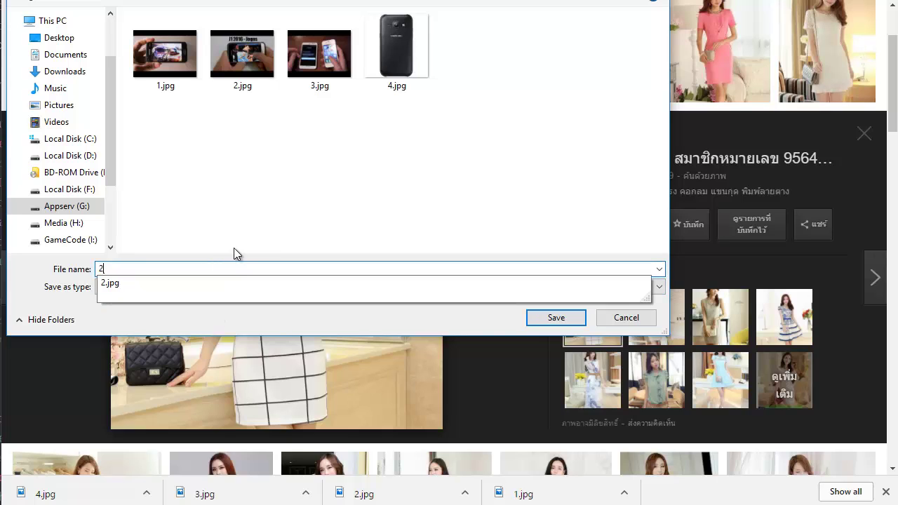
click(554, 319)
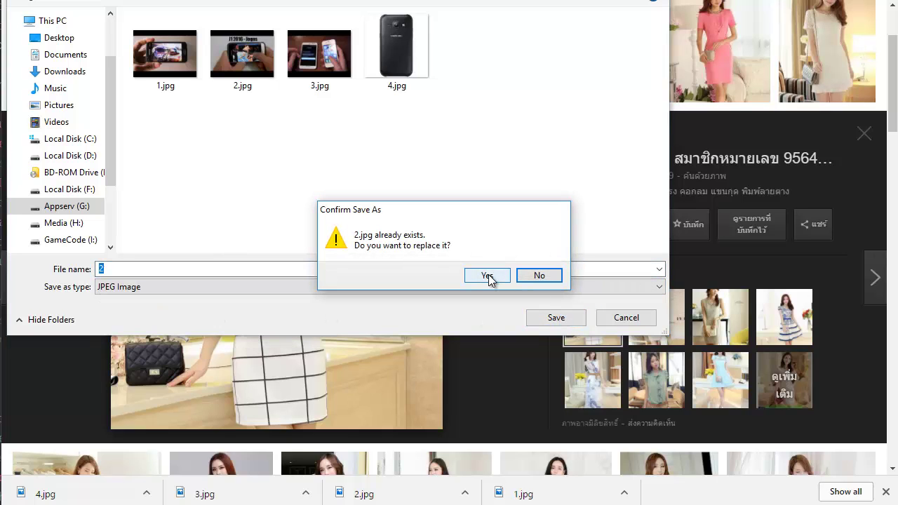
click(538, 275)
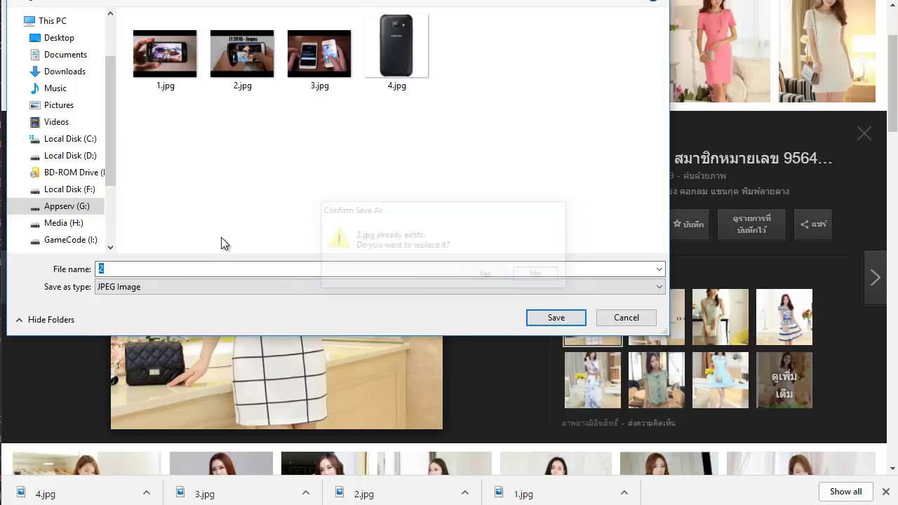
Step: Save the white grid-pattern dress image as JPEG file 1, replacing the existing 1.jpg
click(277, 266)
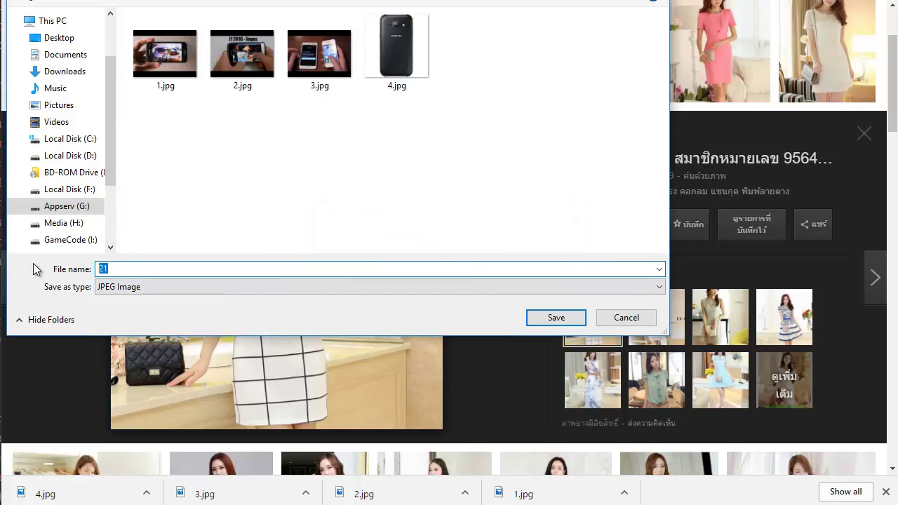
text(1)
click(555, 319)
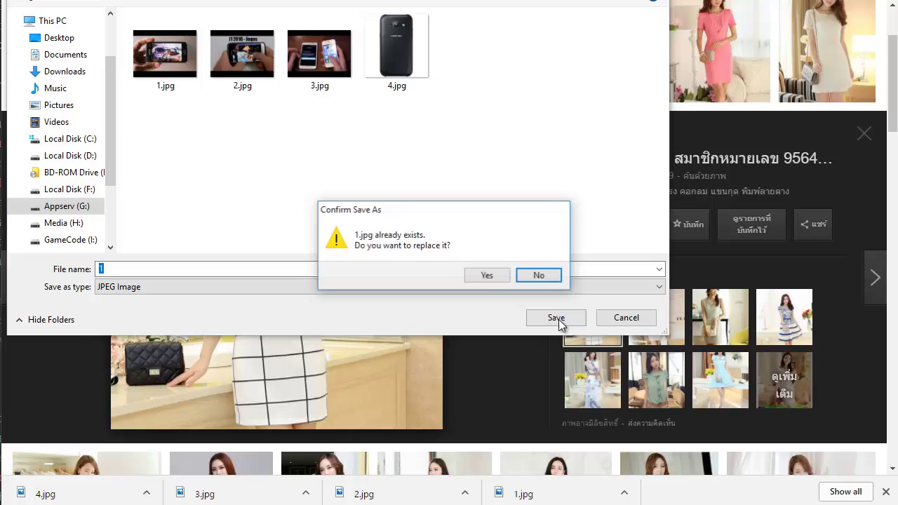
click(487, 276)
Step: Open the related beige dress image from ddpromote.com and save it over 2.jpg in the same folder
click(655, 317)
right_click(319, 251)
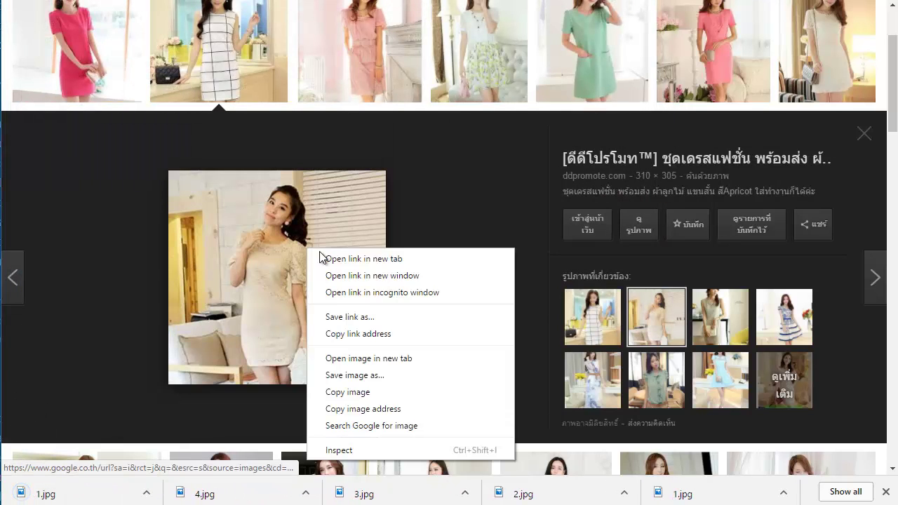
click(414, 374)
click(252, 70)
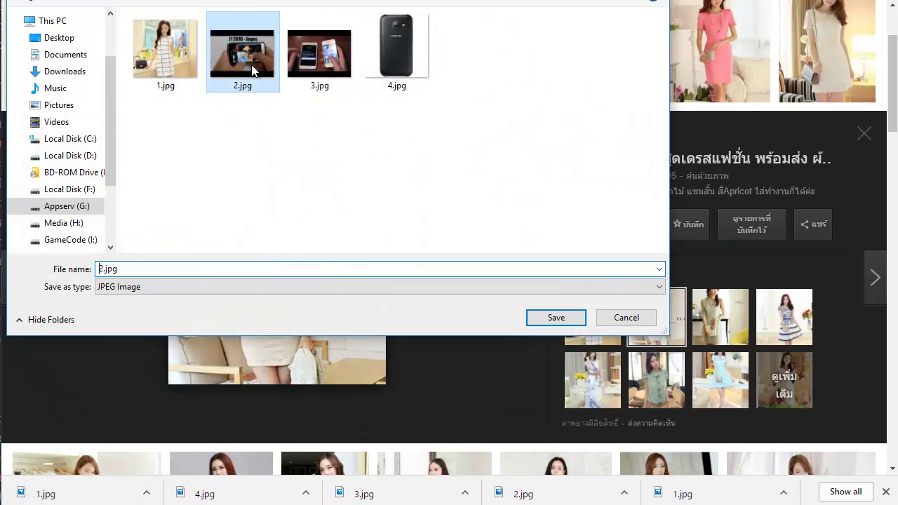
click(534, 322)
click(487, 276)
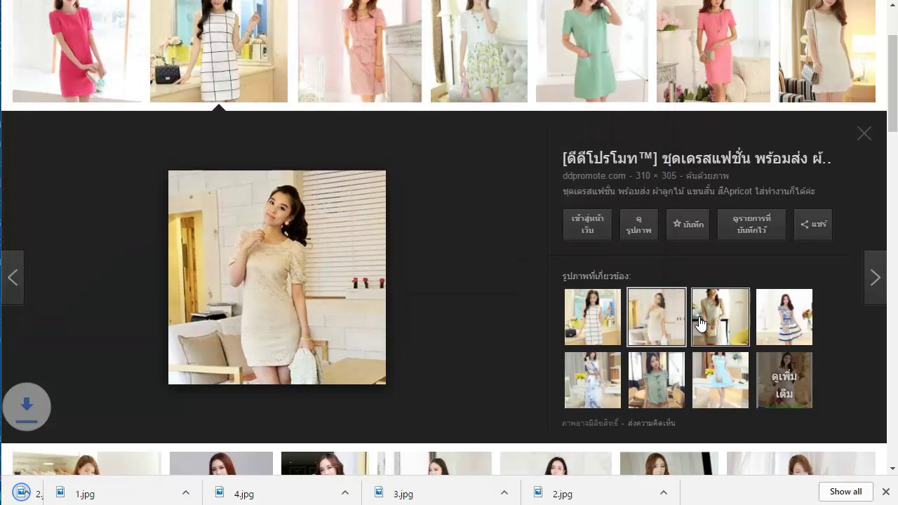
Step: Open the related sleeveless patterned dress image from somoremore.com and save it over 3.jpg
click(700, 323)
right_click(281, 263)
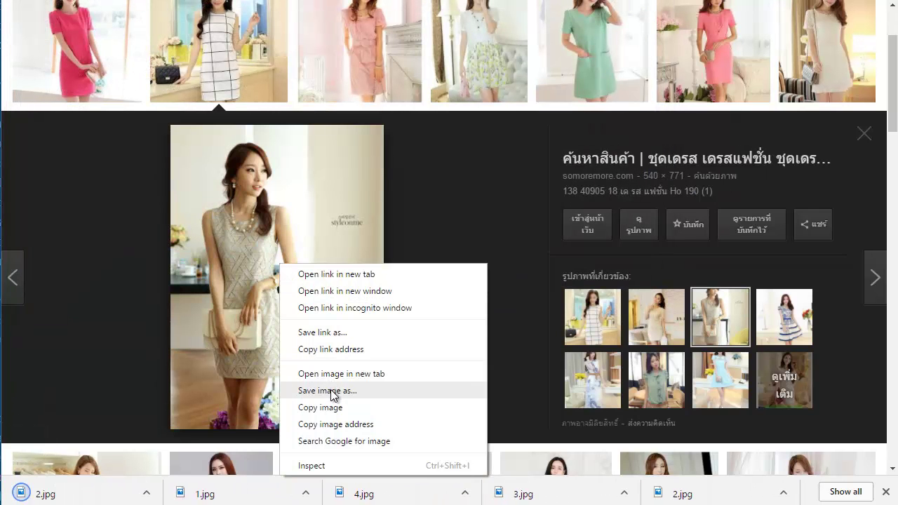
click(330, 391)
click(319, 56)
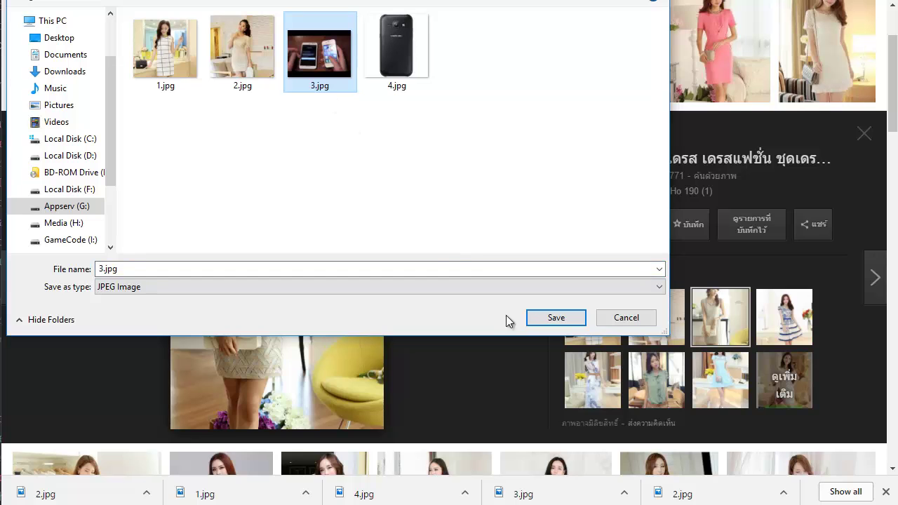
click(557, 320)
click(485, 274)
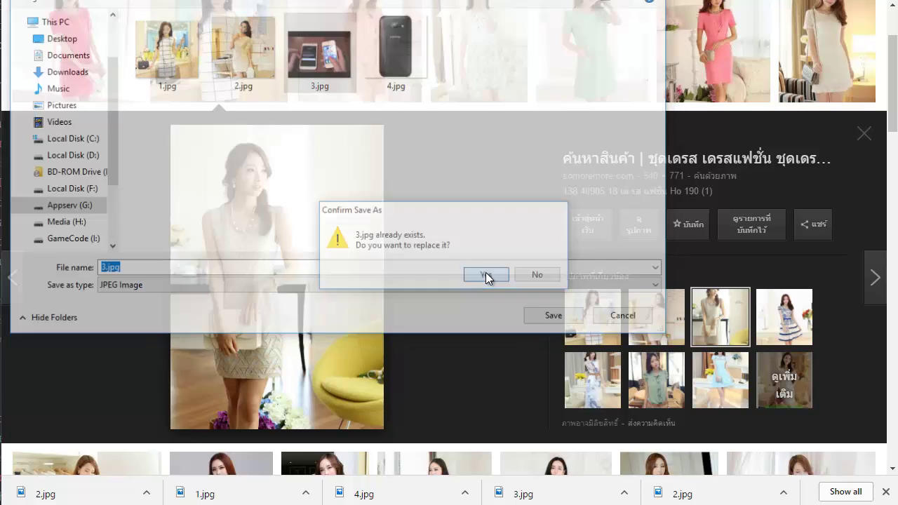
Step: Open the related long blue-and-white floral dress image from bloggang.com and save it over 4.jpg
click(592, 380)
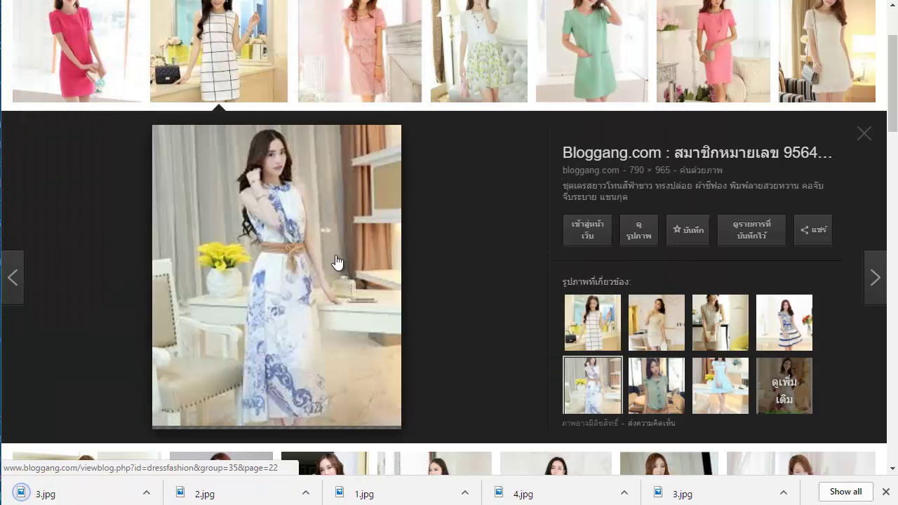
right_click(337, 262)
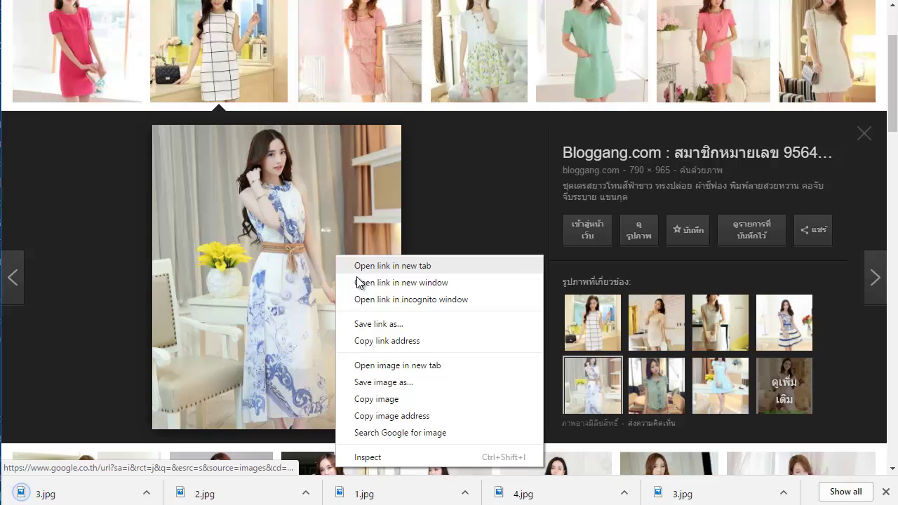
click(398, 382)
click(392, 56)
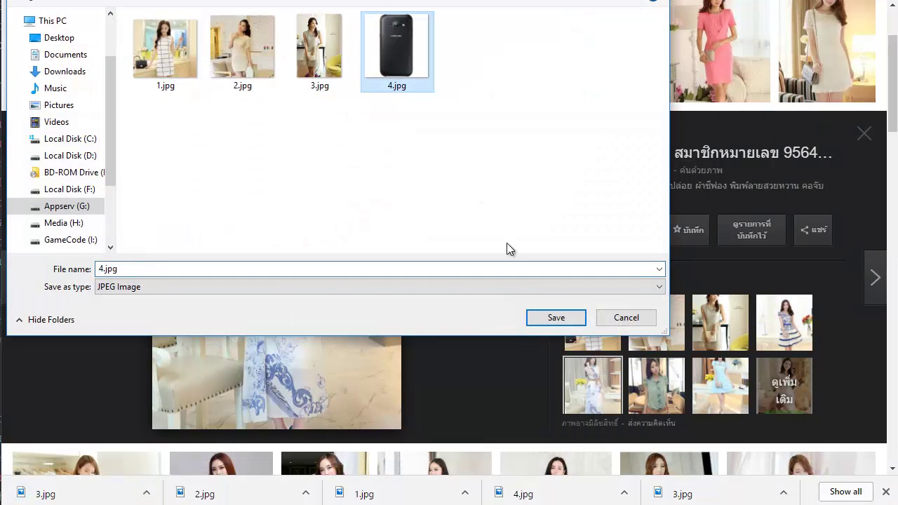
click(555, 318)
click(489, 281)
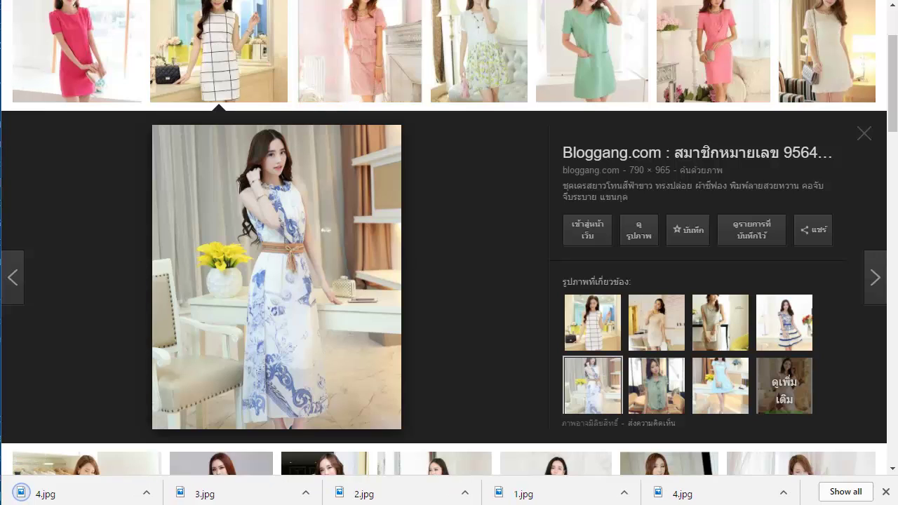
Step: Copy the full Charming D123 dress title and add it as the second keyword line, followed by "ราคาถูก"
key(ctrl+Tab)
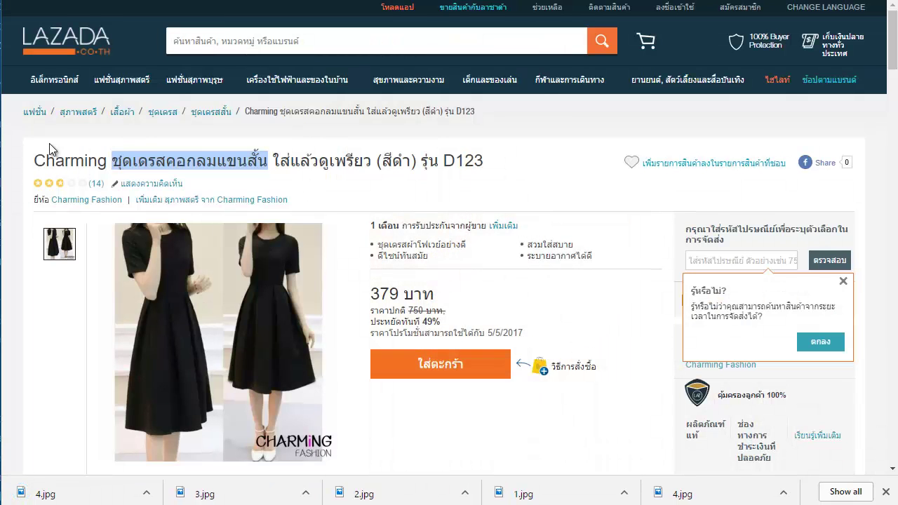
drag(39, 159, 507, 160)
key(ctrl+c)
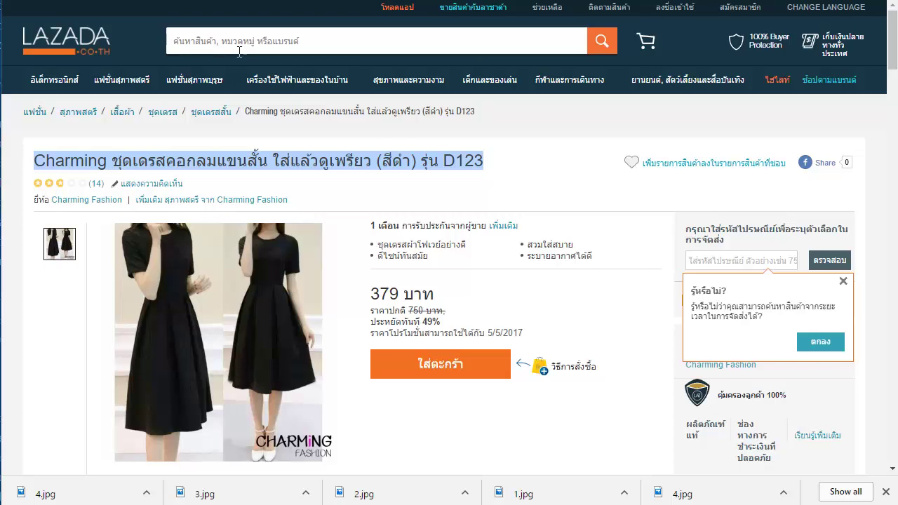
key(ctrl+Tab)
key(ctrl+v)
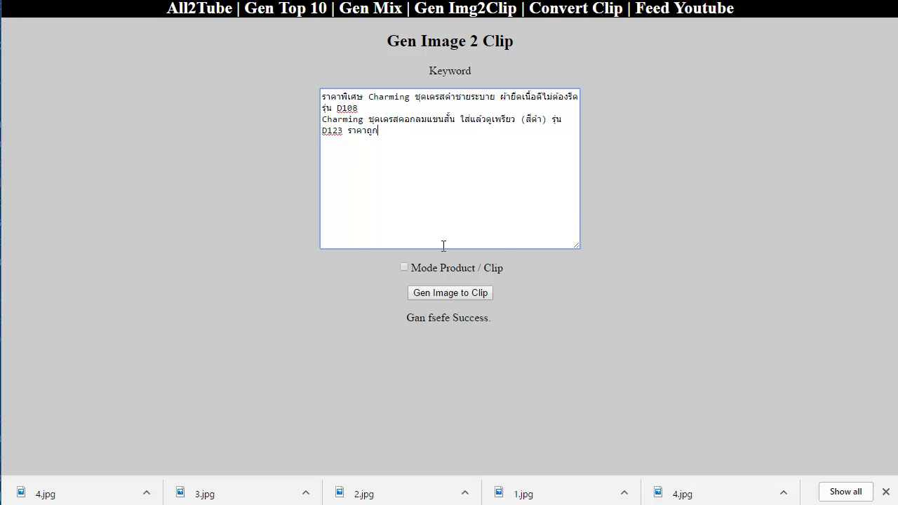
Step: Check the all2tube output folder and generate image clips for the two dress keywords
click(449, 293)
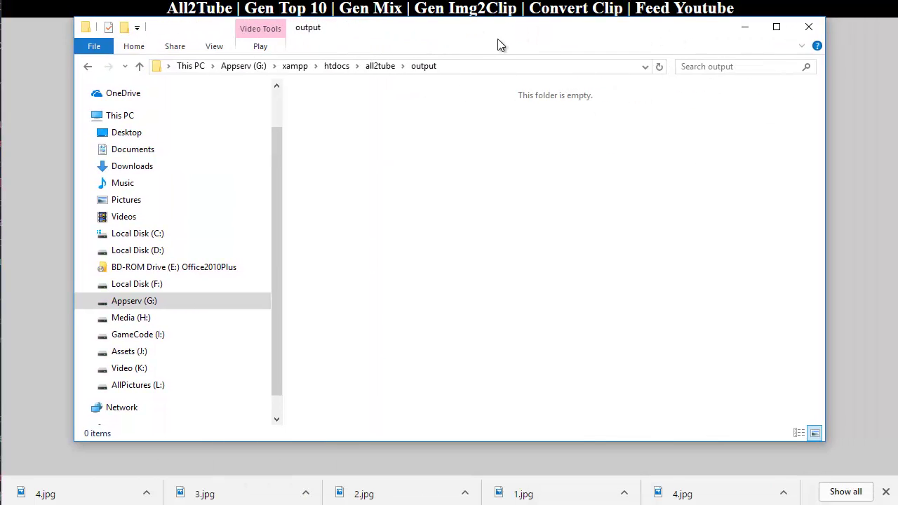
drag(497, 39, 407, 58)
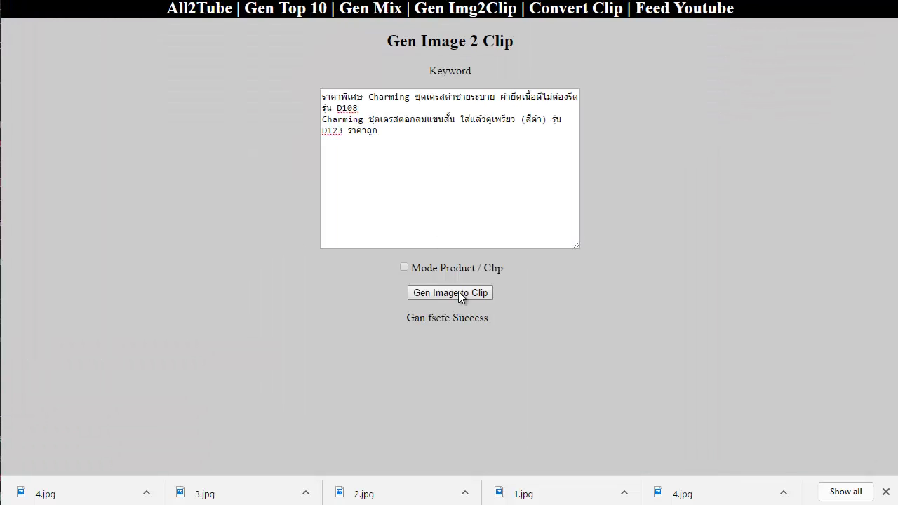
click(449, 291)
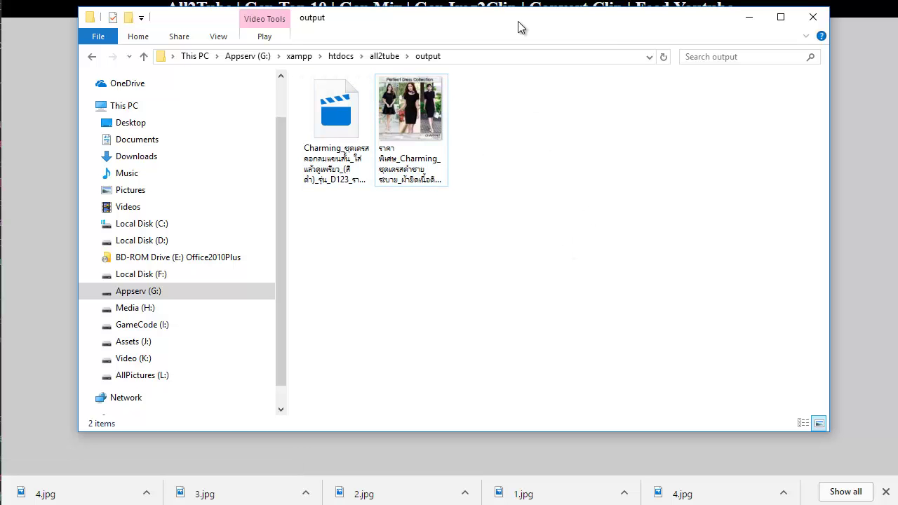
Step: Examine the D123 and D108 dress clips generated in the all2tube output folder
drag(517, 21, 530, 63)
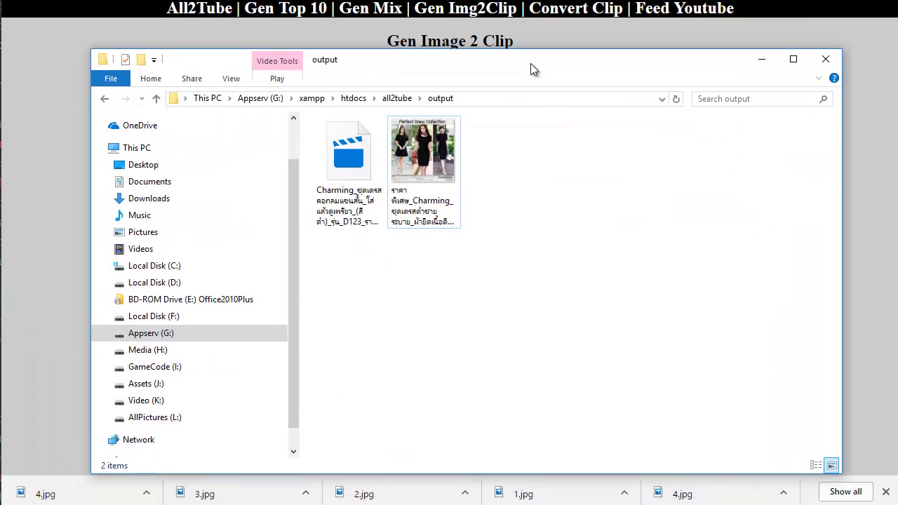
click(365, 175)
click(448, 184)
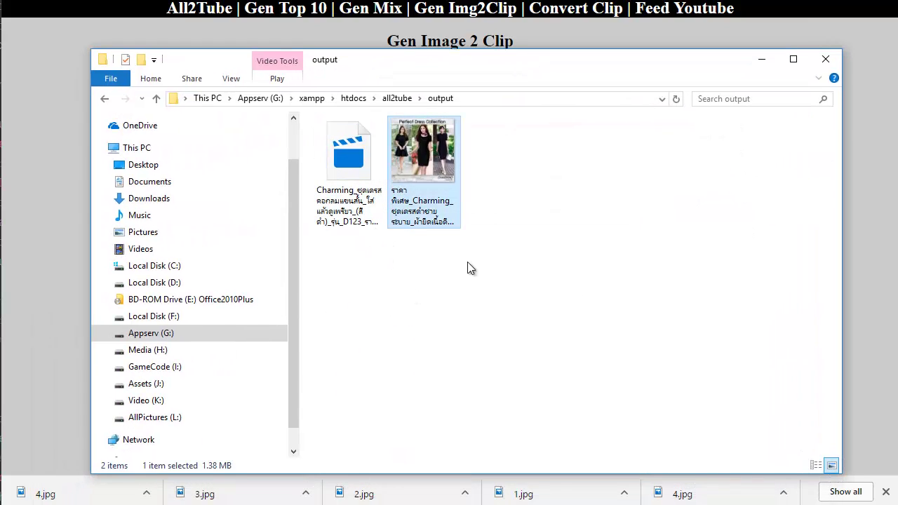
Step: Compare the keyword-based file names of the D123 and D108 clips in the output folder
click(360, 211)
click(438, 214)
click(346, 170)
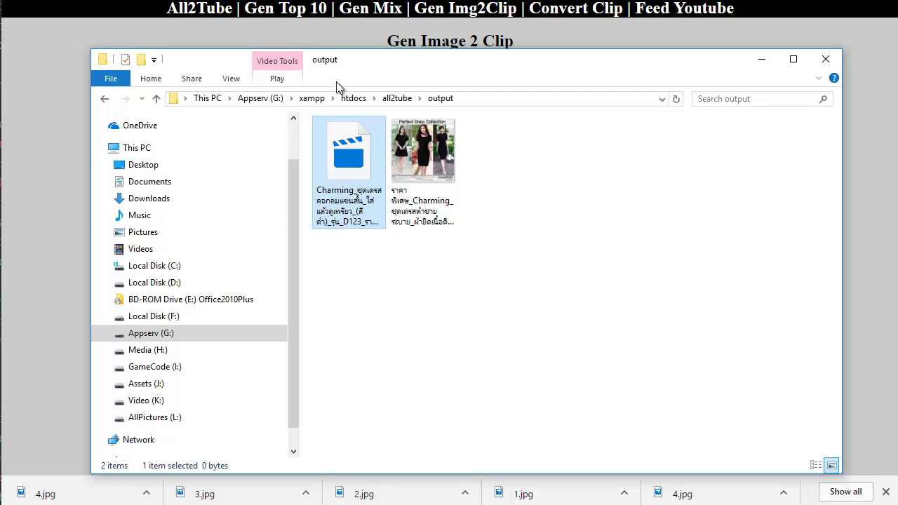
Step: Go to folder 2 inside all2tube's img2clip folder and check the image dimensions in the detailed properties of 1.jpg
click(396, 98)
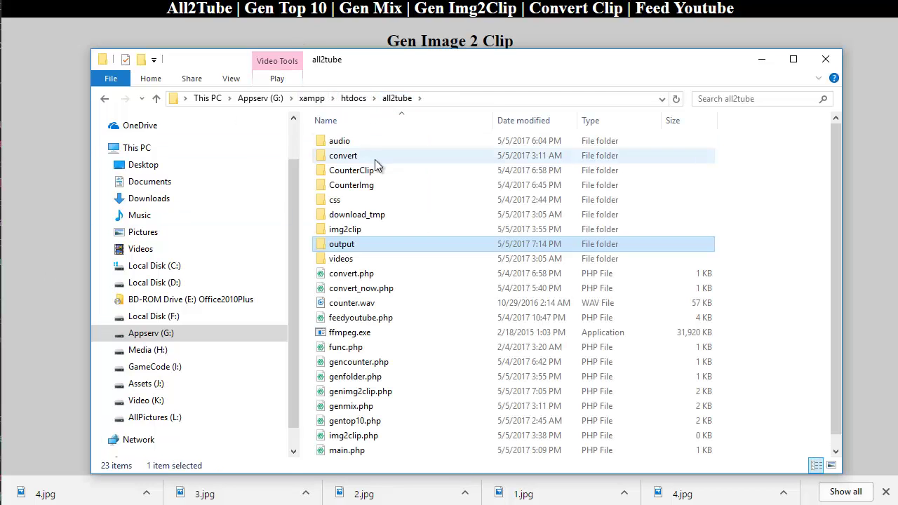
double_click(361, 231)
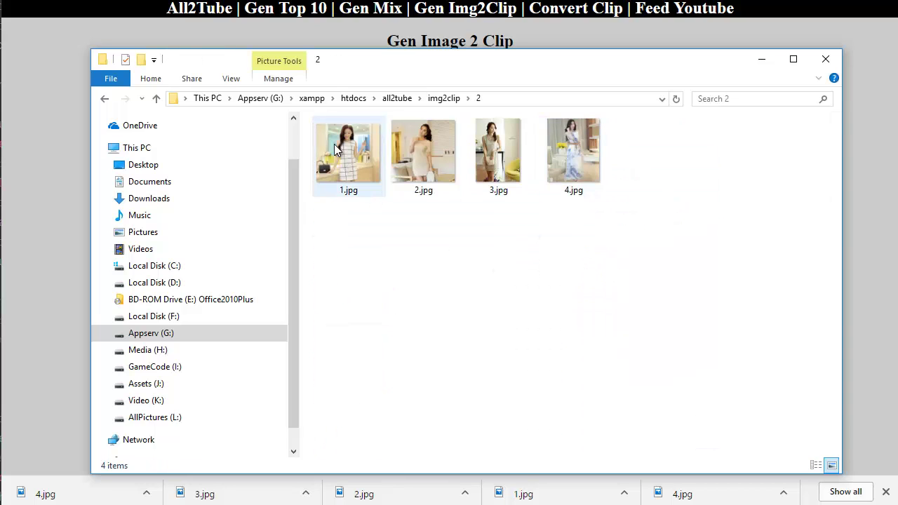
right_click(335, 145)
click(410, 504)
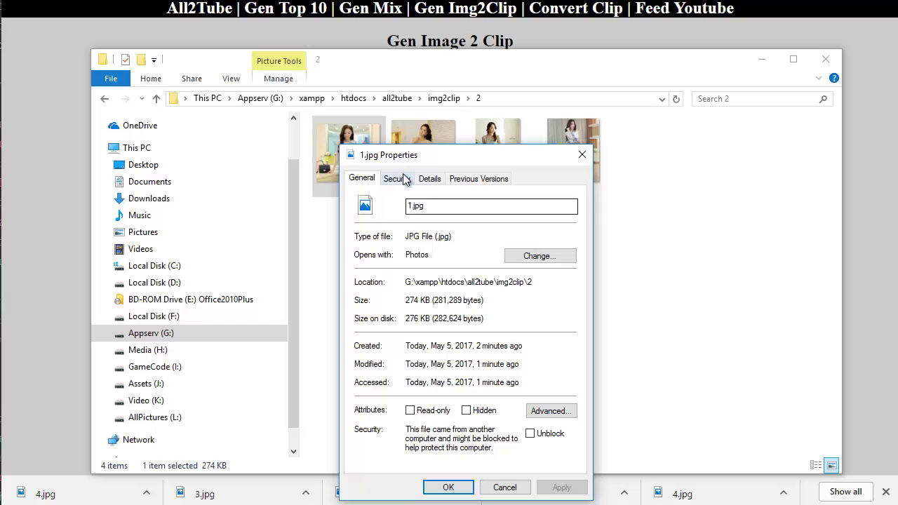
click(430, 179)
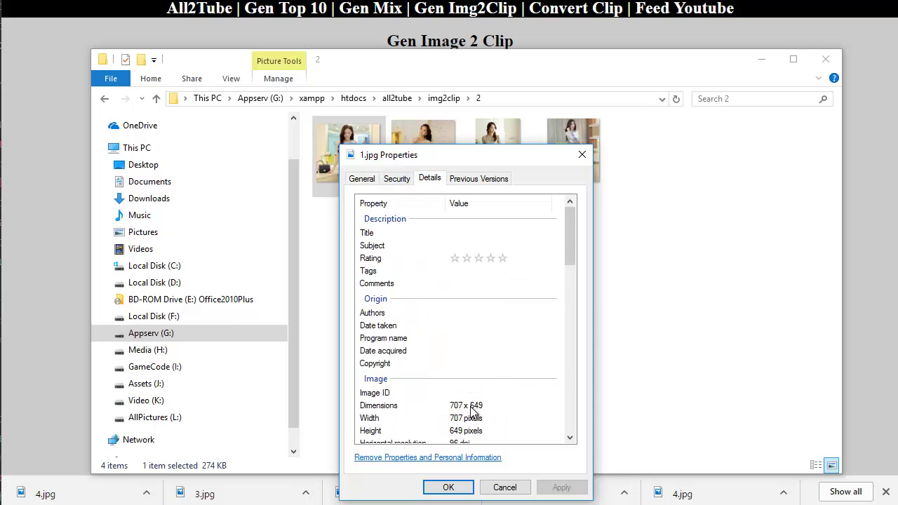
click(582, 154)
Step: Review the four images in img2clip folder 2, and close that folder window and the HowToUse window
drag(636, 265, 336, 162)
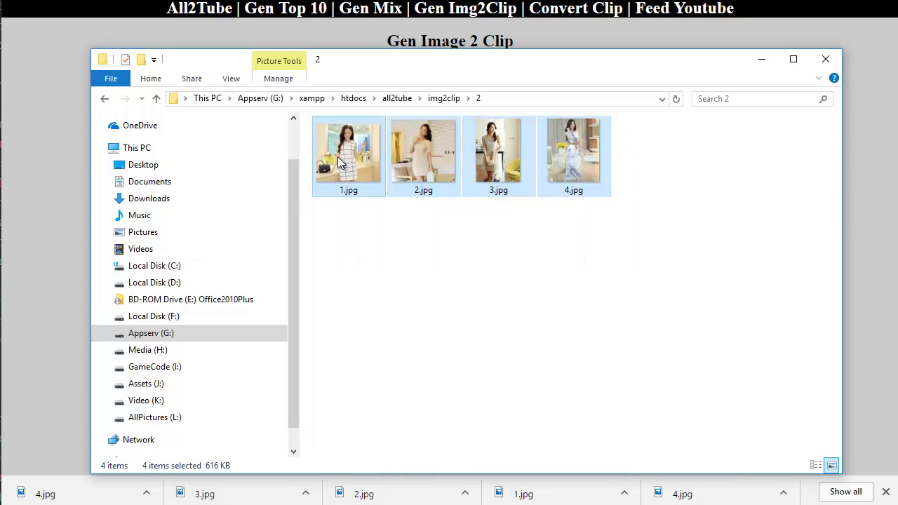
double_click(337, 161)
click(826, 59)
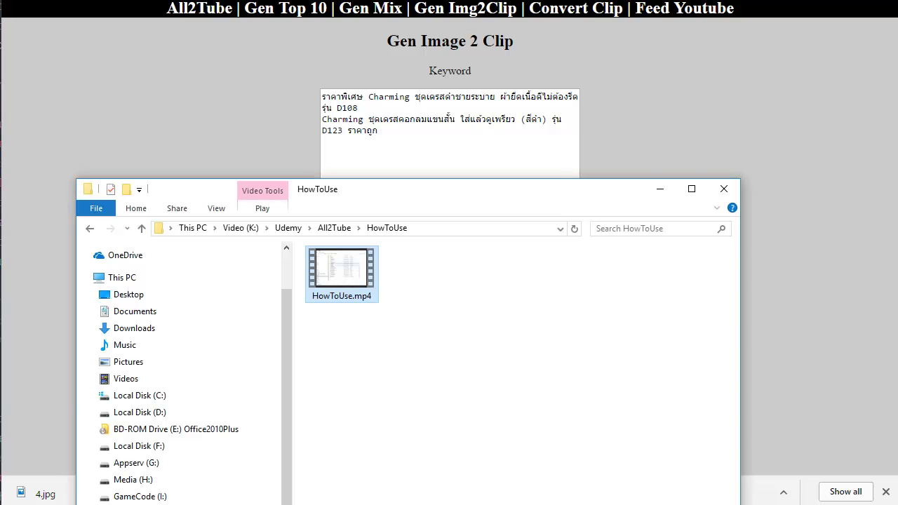
click(724, 189)
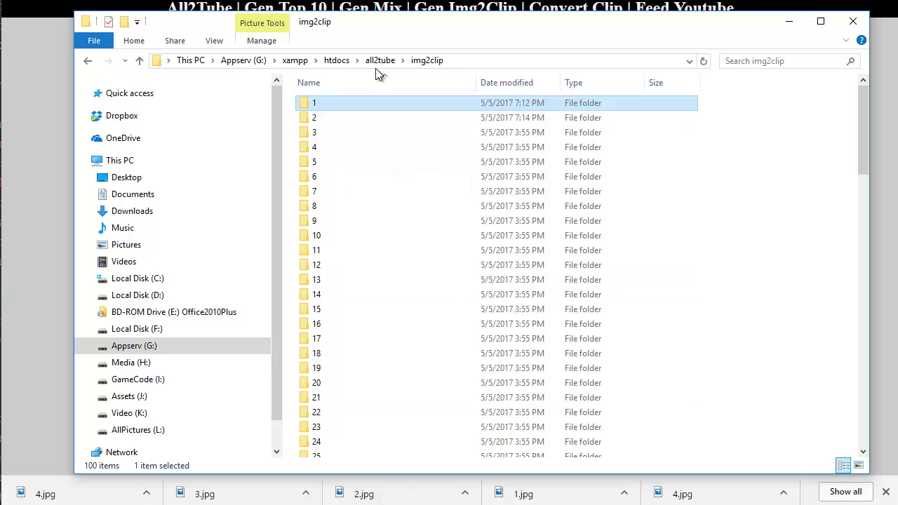
Step: Play the D108 dress clip from the all2tube output folder and lower the playback volume
click(379, 62)
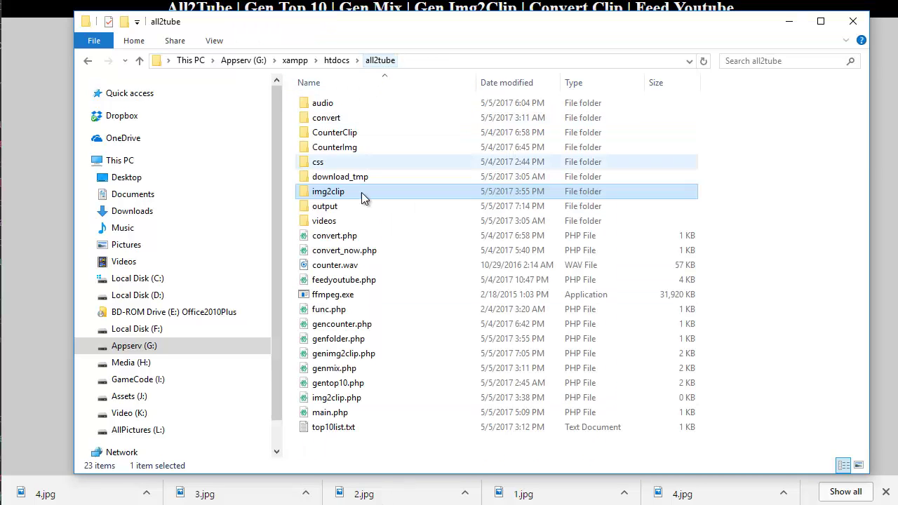
double_click(355, 202)
click(414, 121)
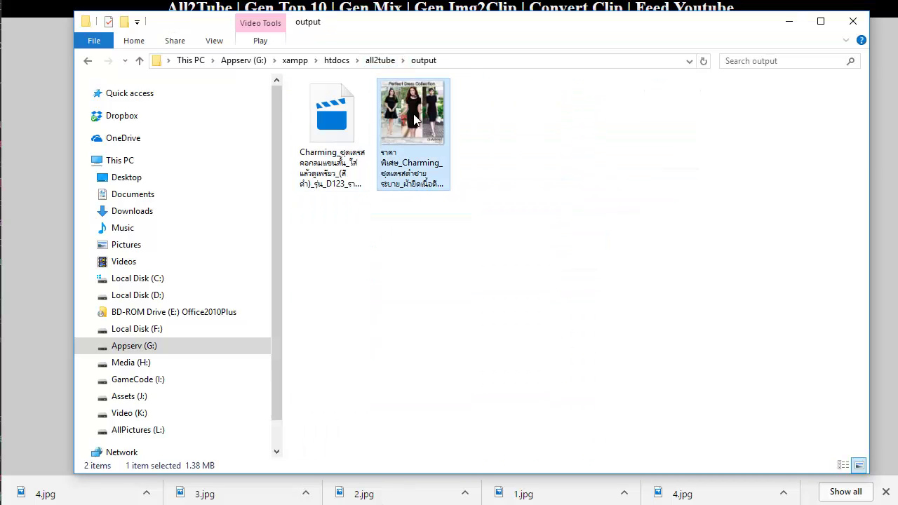
double_click(414, 120)
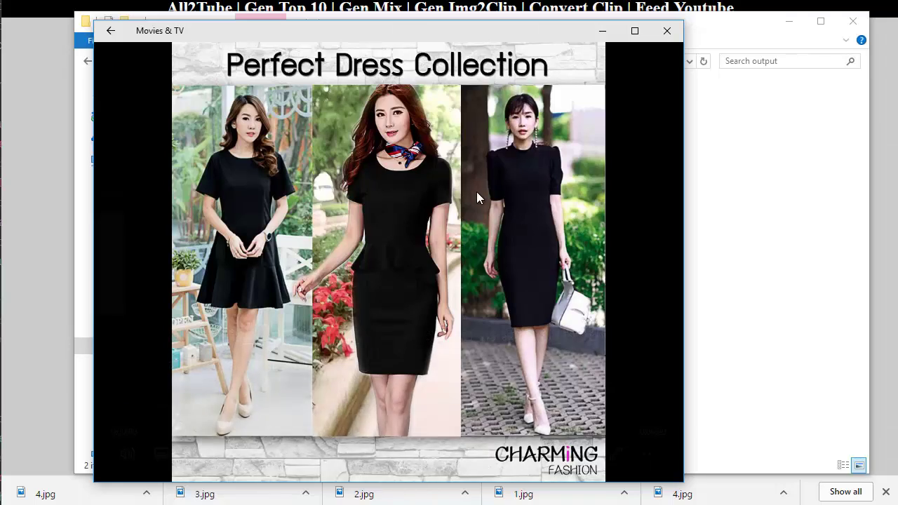
drag(542, 43, 609, 1)
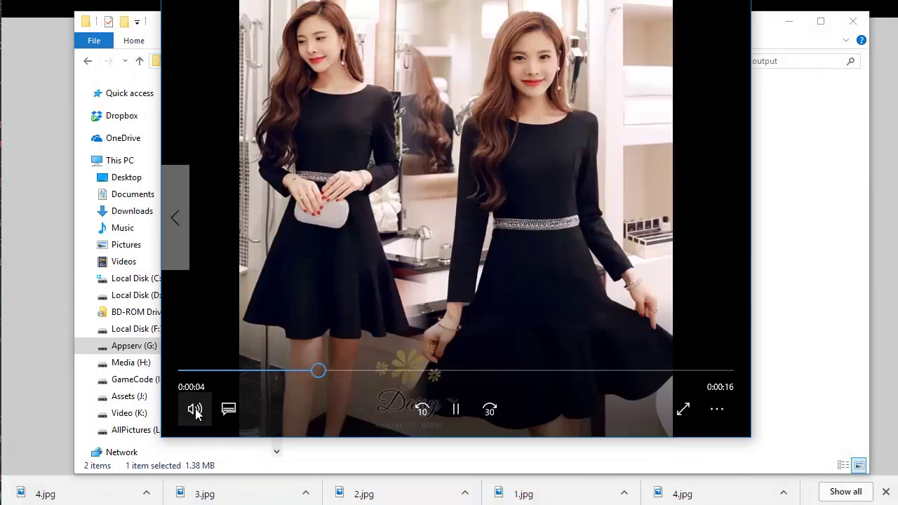
click(196, 409)
drag(336, 362, 263, 362)
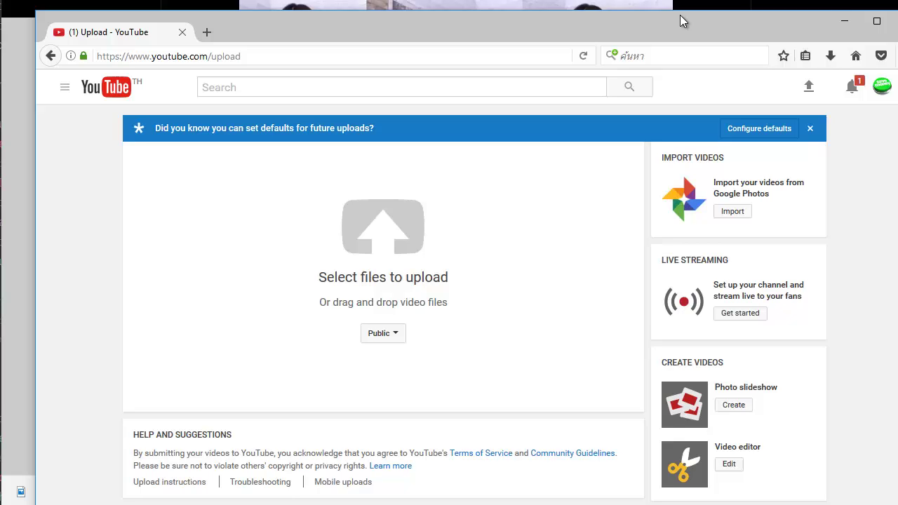
Step: Switch to the YouTube upload page and upload the D108 dress clip from the output folder with Public visibility
drag(680, 21, 707, 32)
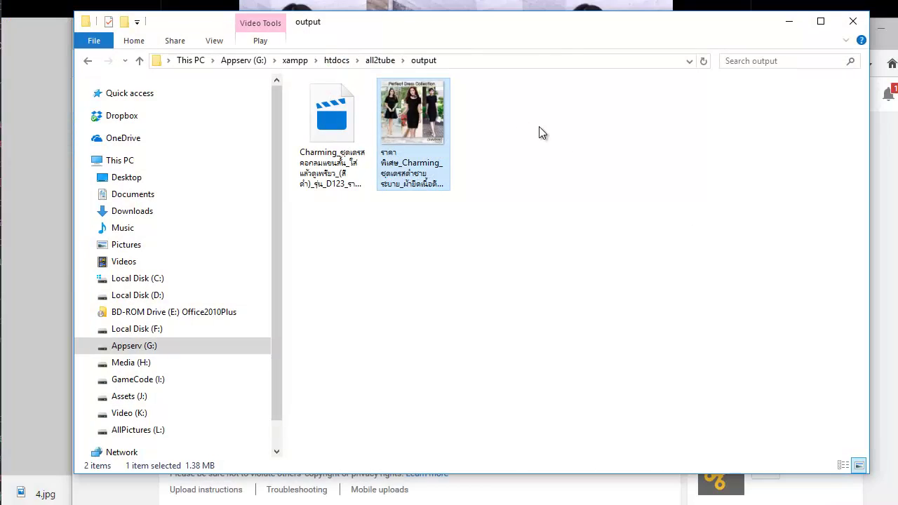
drag(565, 41, 501, 381)
drag(356, 473, 428, 267)
click(721, 37)
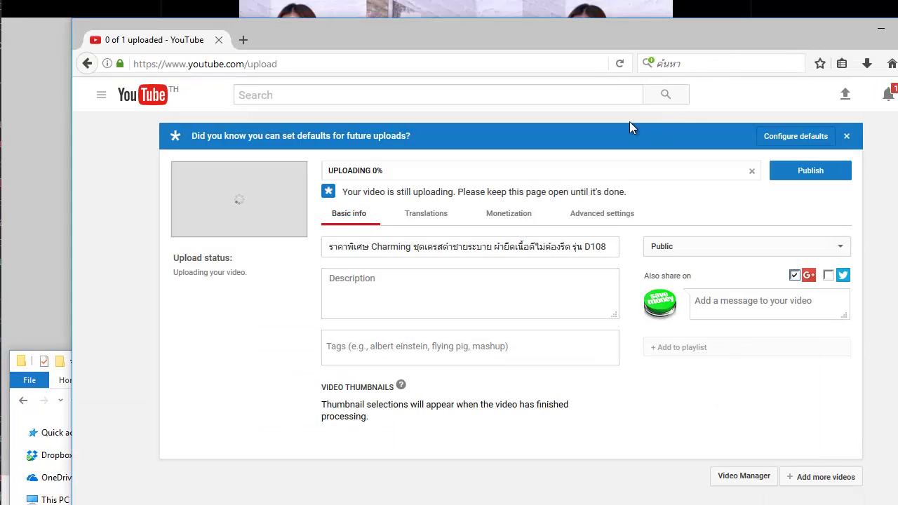
click(381, 275)
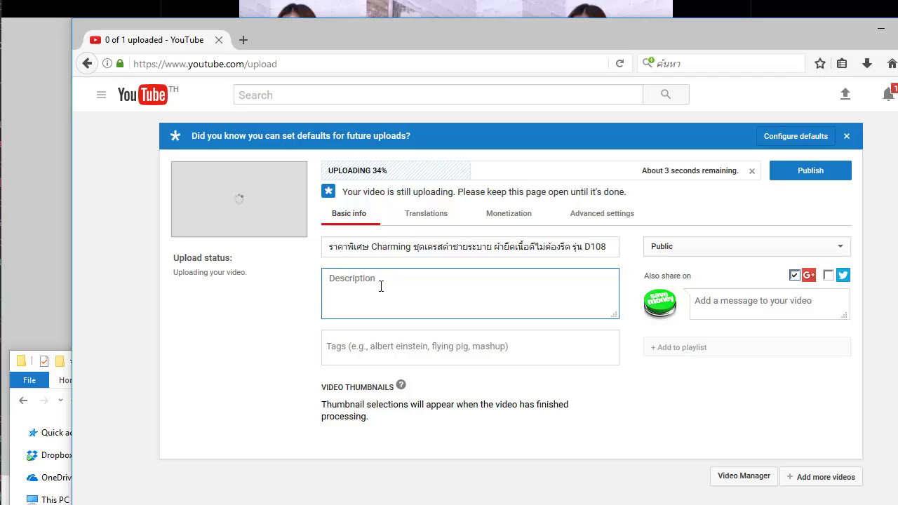
text(ฟหกดฟวห)
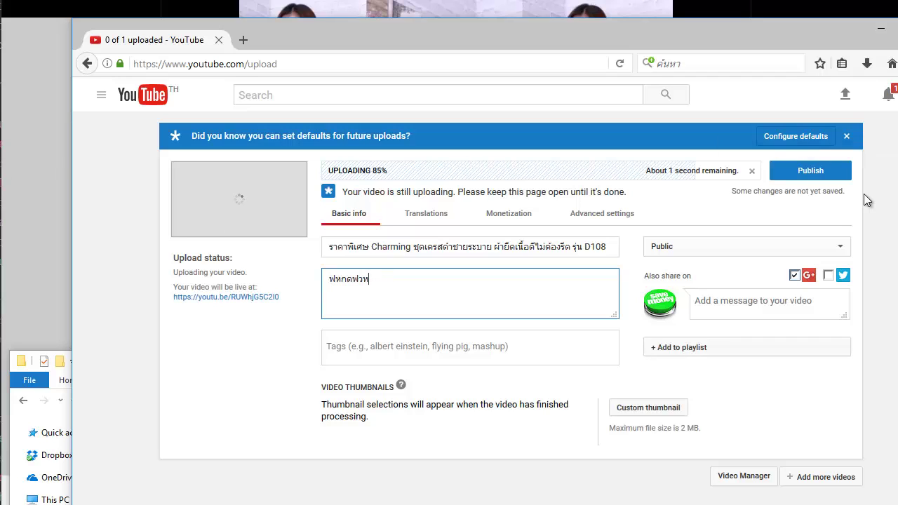
key(ctrl+a)
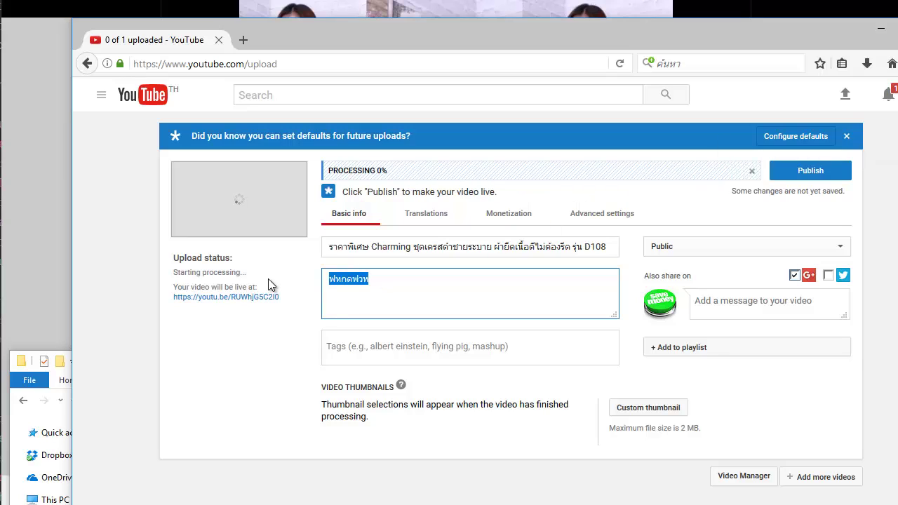
key(BackSpace)
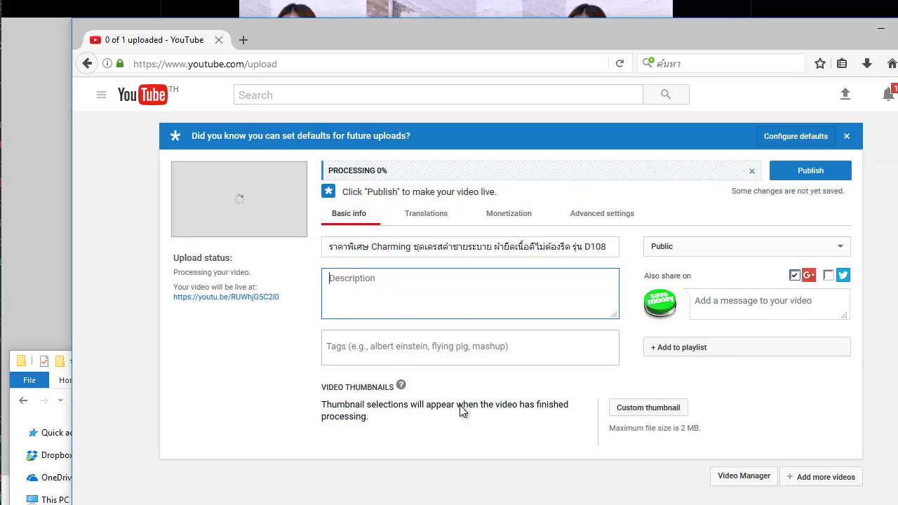